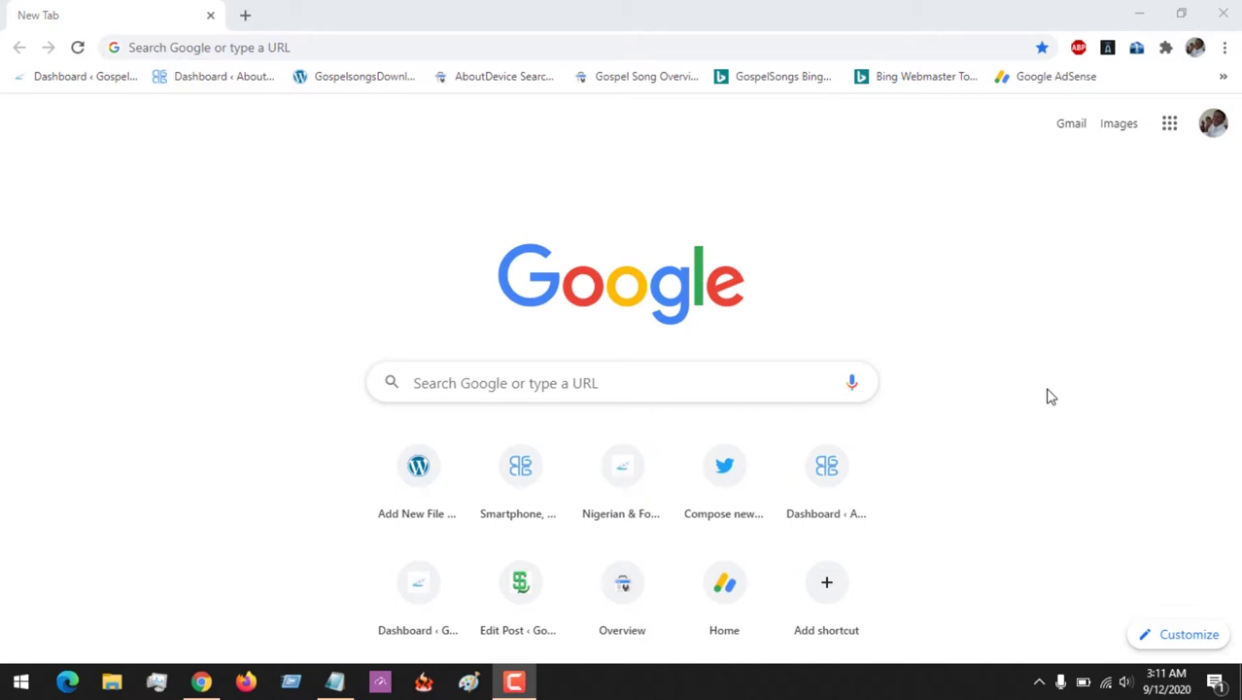
- Open youtube.com and go to YouTube Studio for the signed-in GospelSongsNG channel
click(335, 48)
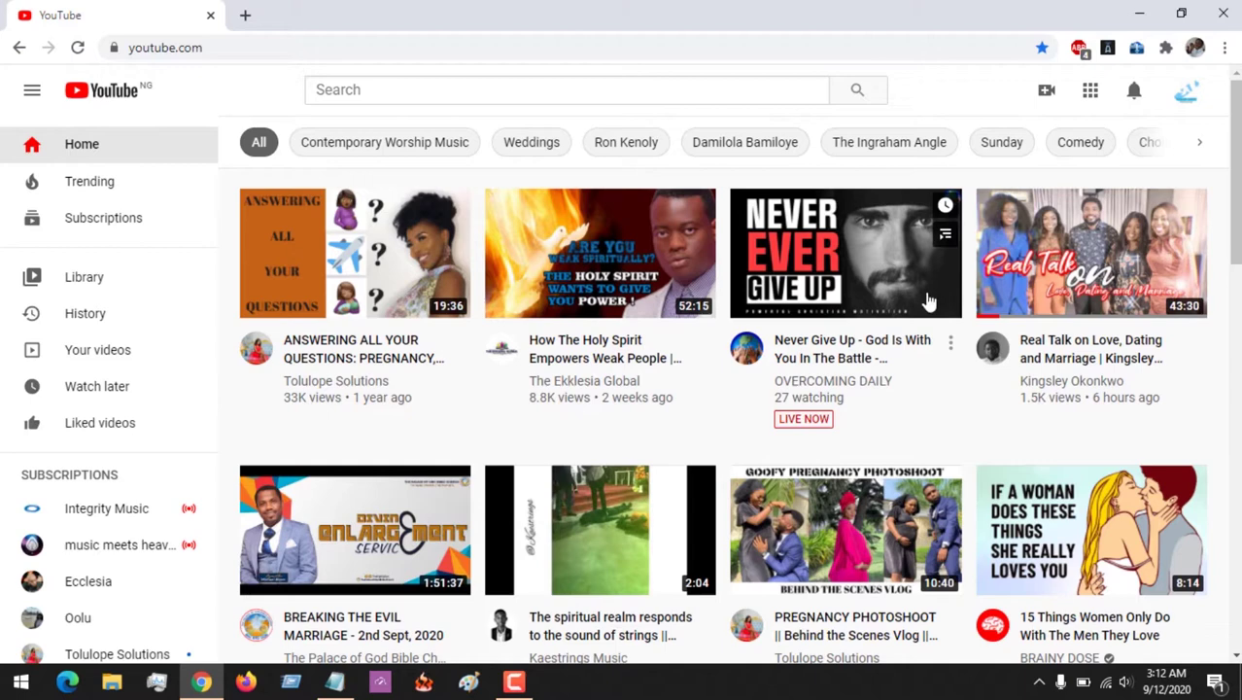
click(1198, 107)
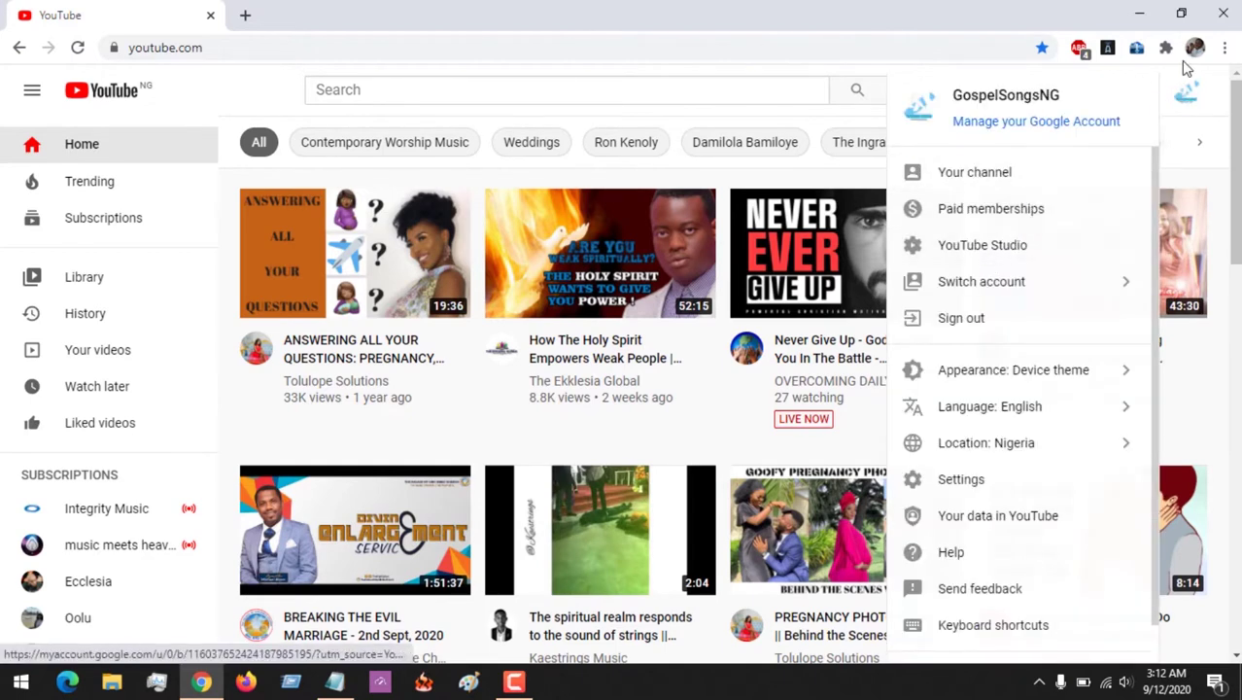
click(1191, 90)
click(1192, 91)
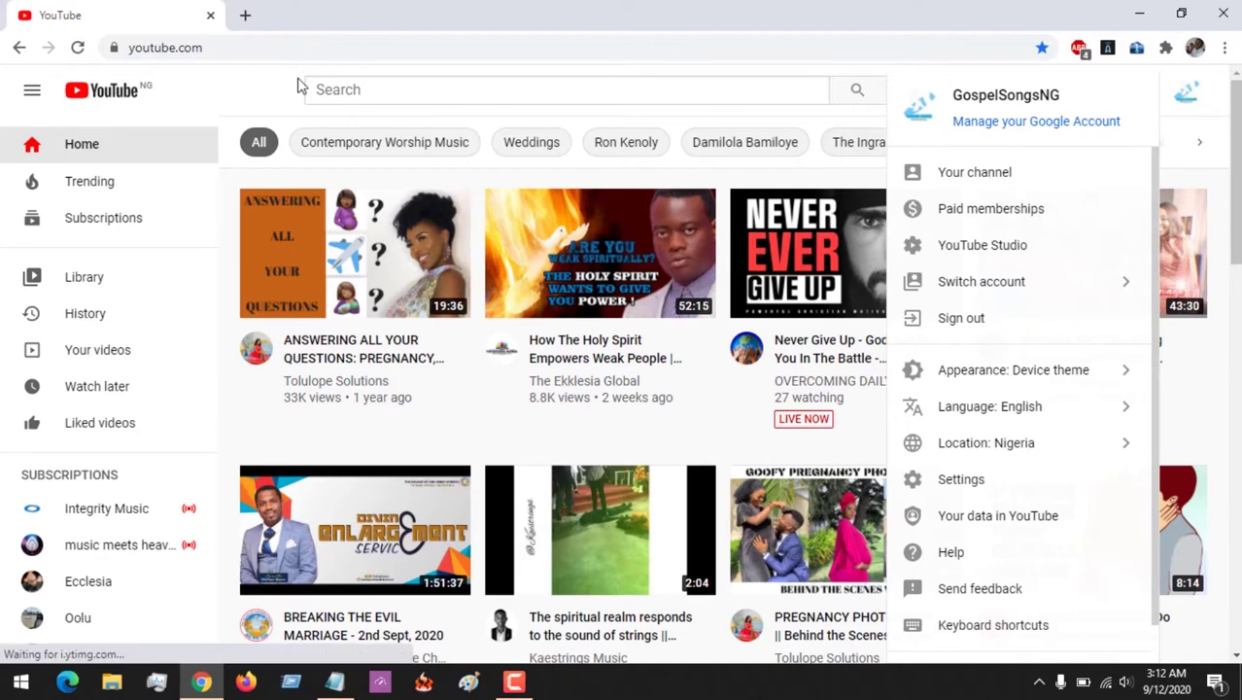
click(259, 91)
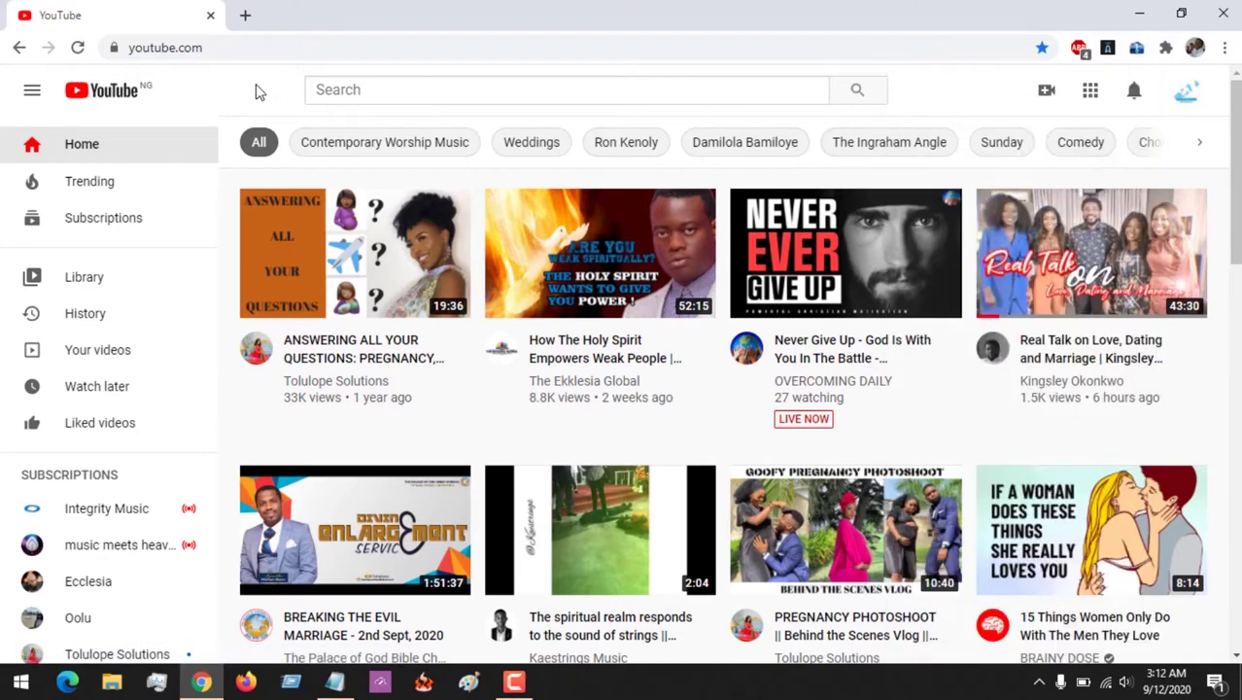
click(1190, 94)
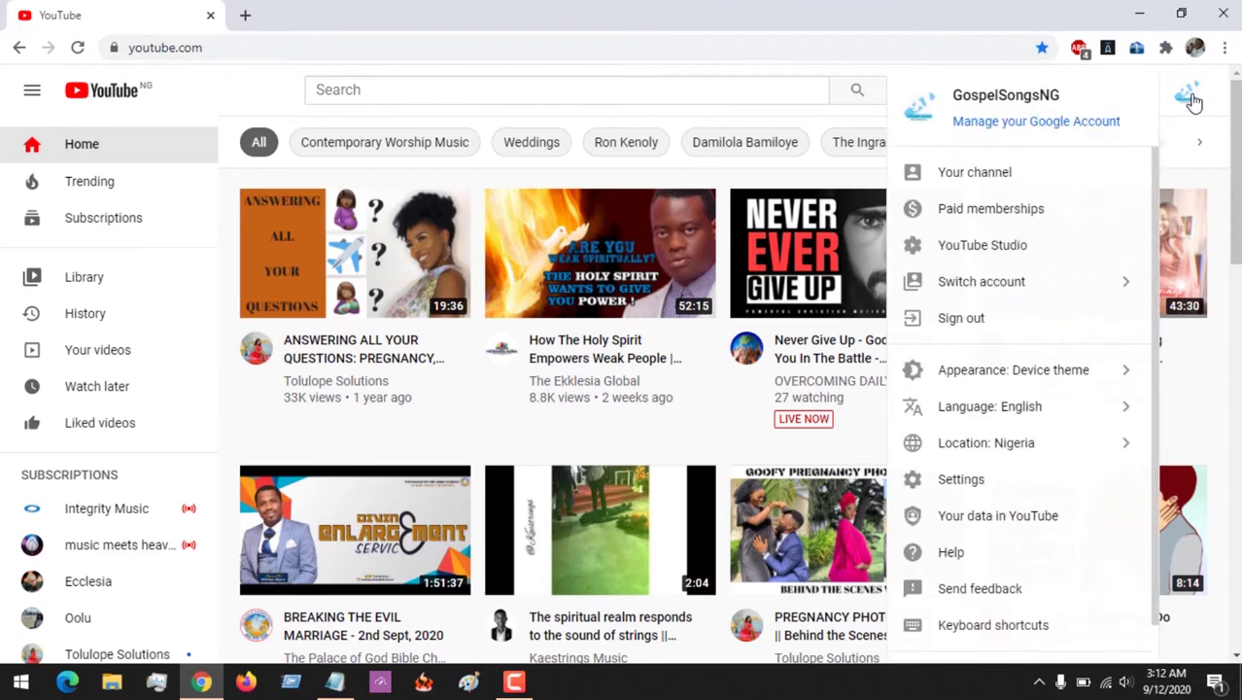
click(984, 245)
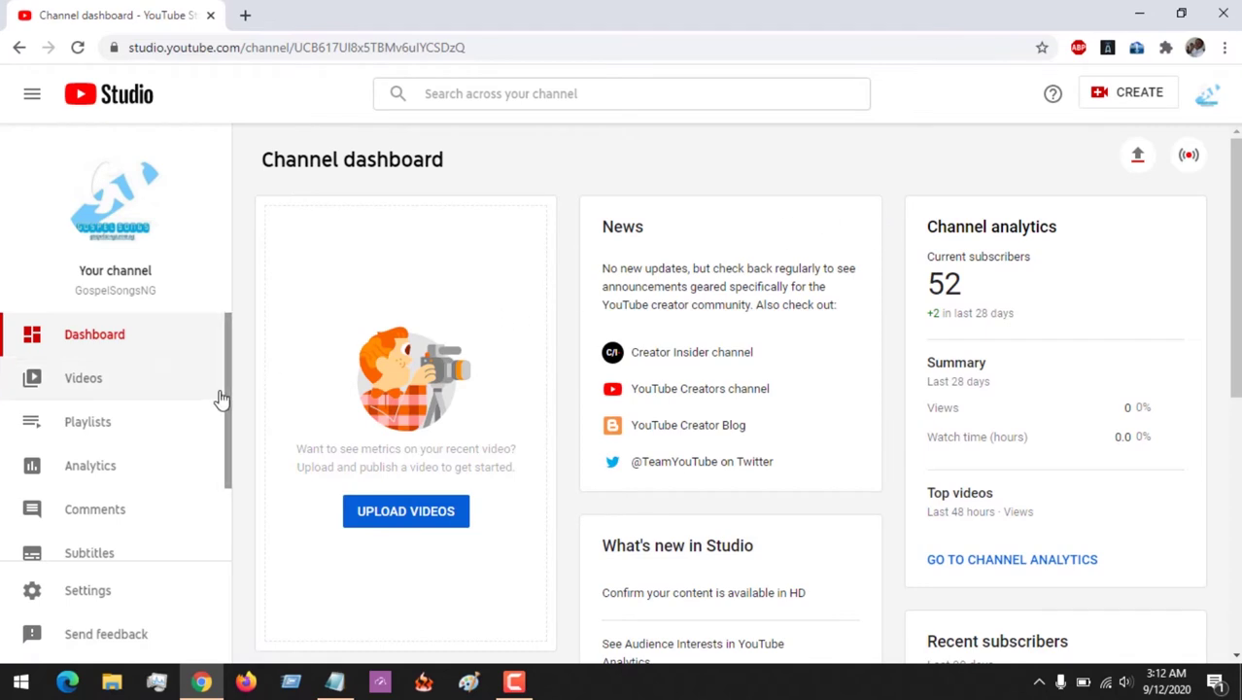
- Open the channel's Audio library and go to the second page of tracks
drag(221, 393, 224, 517)
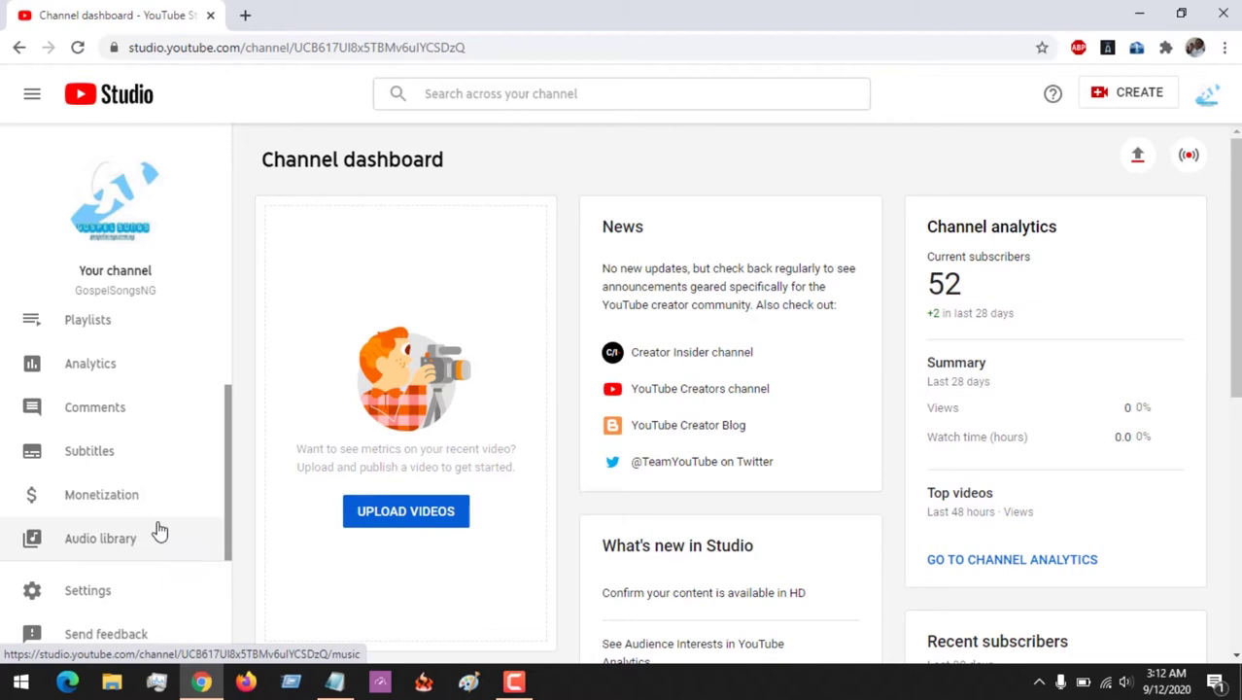
click(101, 538)
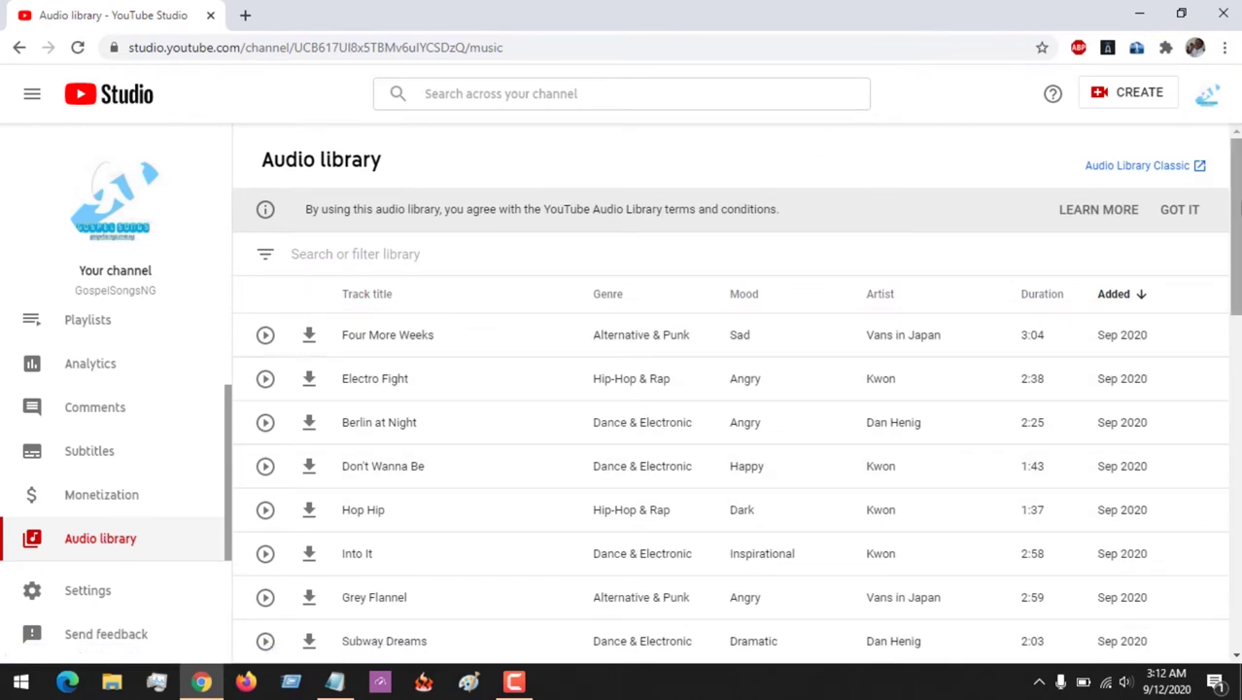
drag(1239, 199, 1237, 531)
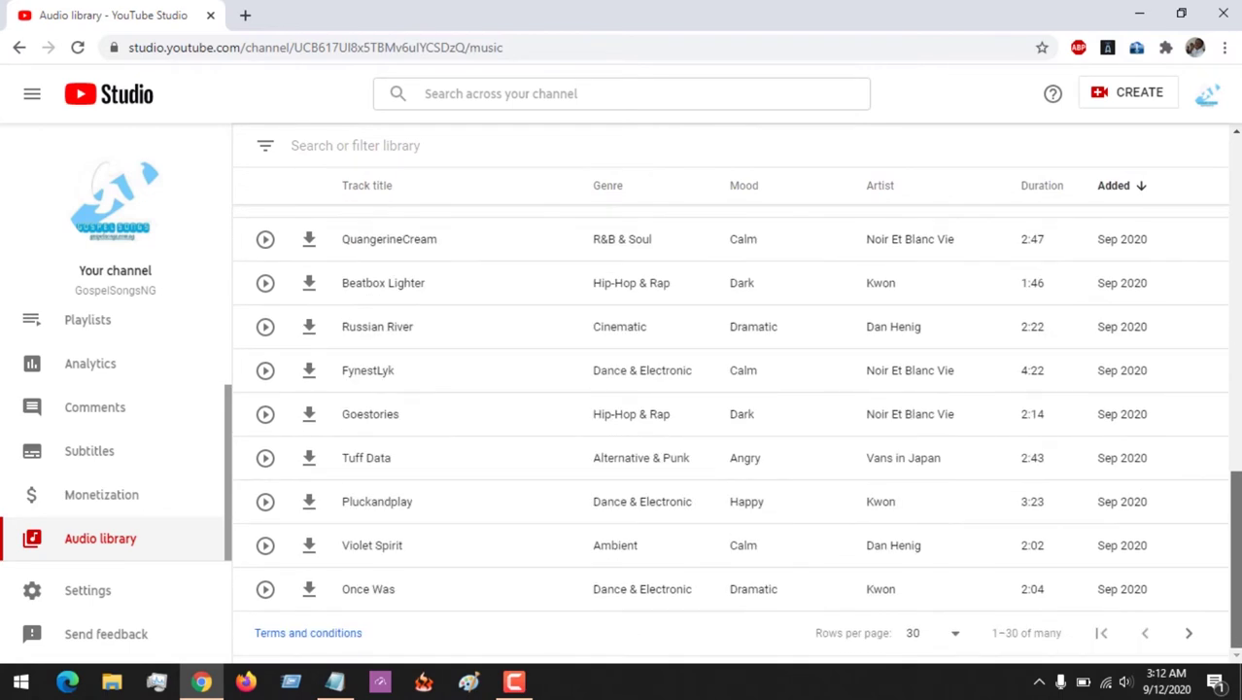
click(1188, 633)
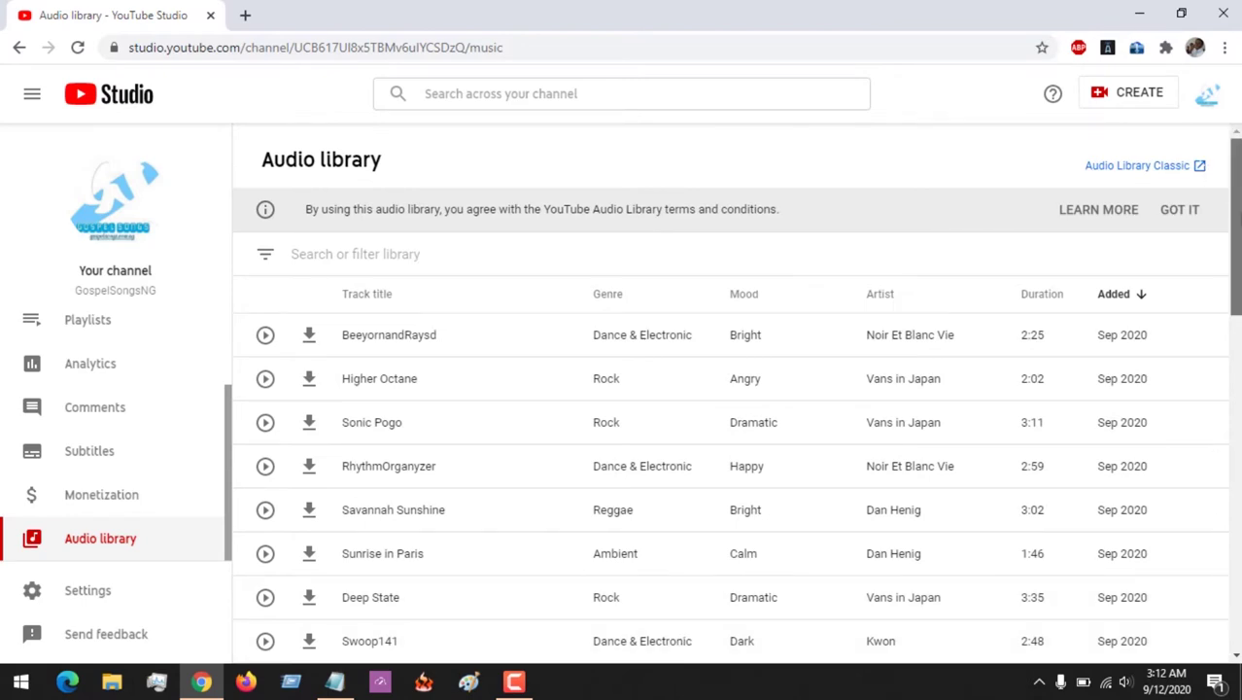
- Open Audio Library Classic and look through its free music tracks
drag(1237, 226, 1234, 146)
right_click(1121, 168)
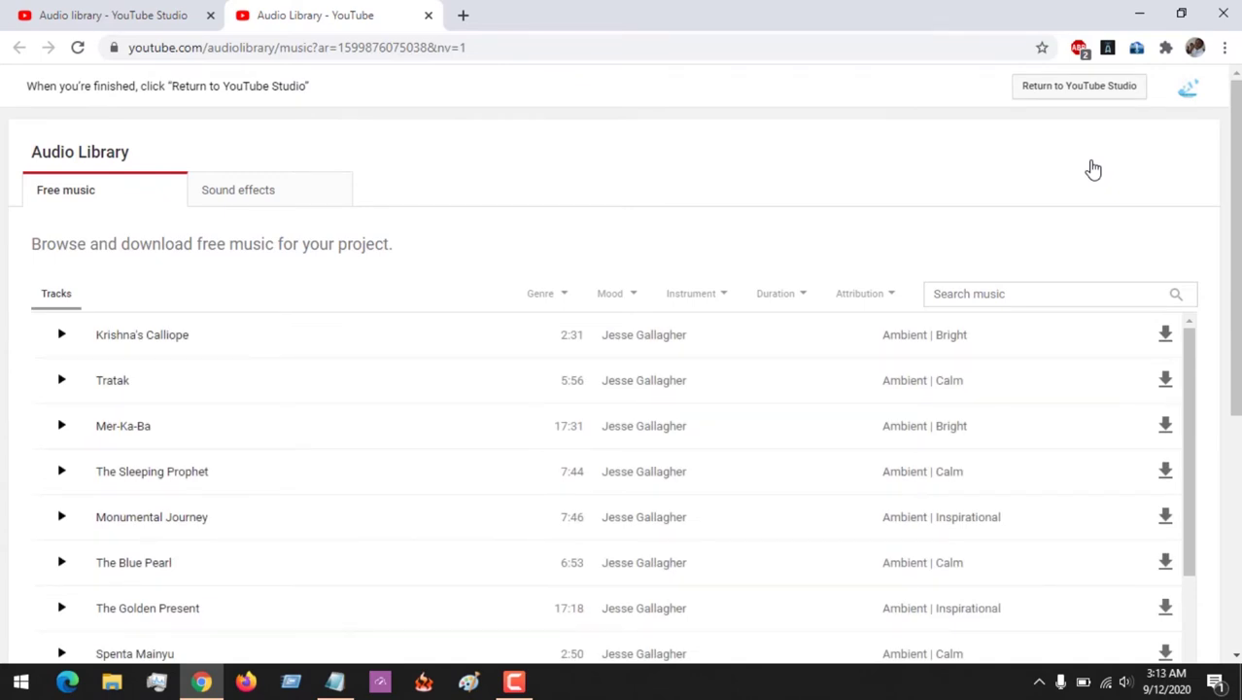
scroll(623, 389, down, 2)
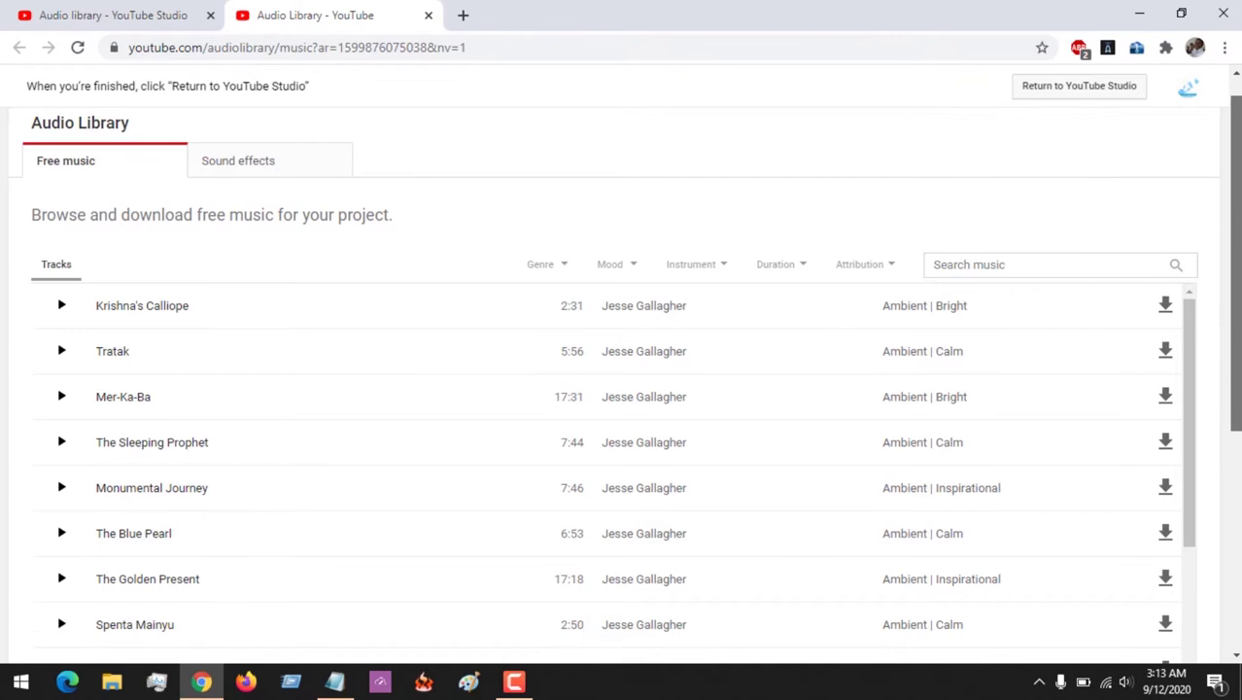
scroll(623, 389, down, 3)
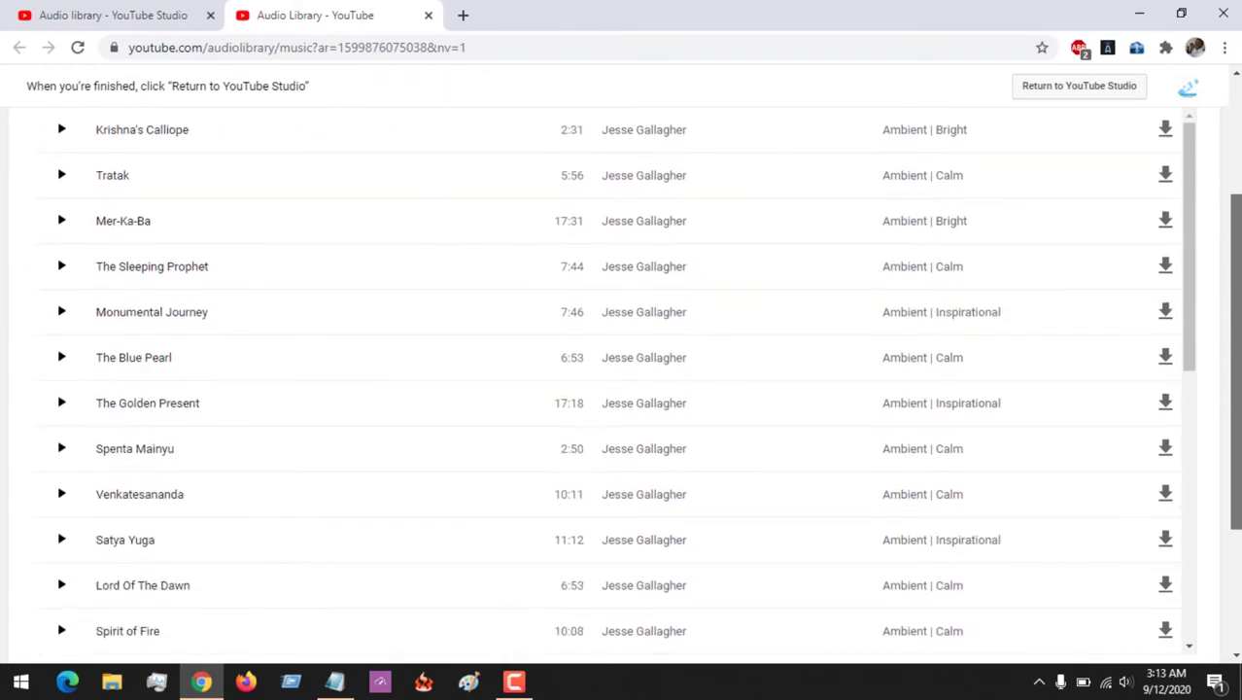
scroll(1223, 152, up, 5)
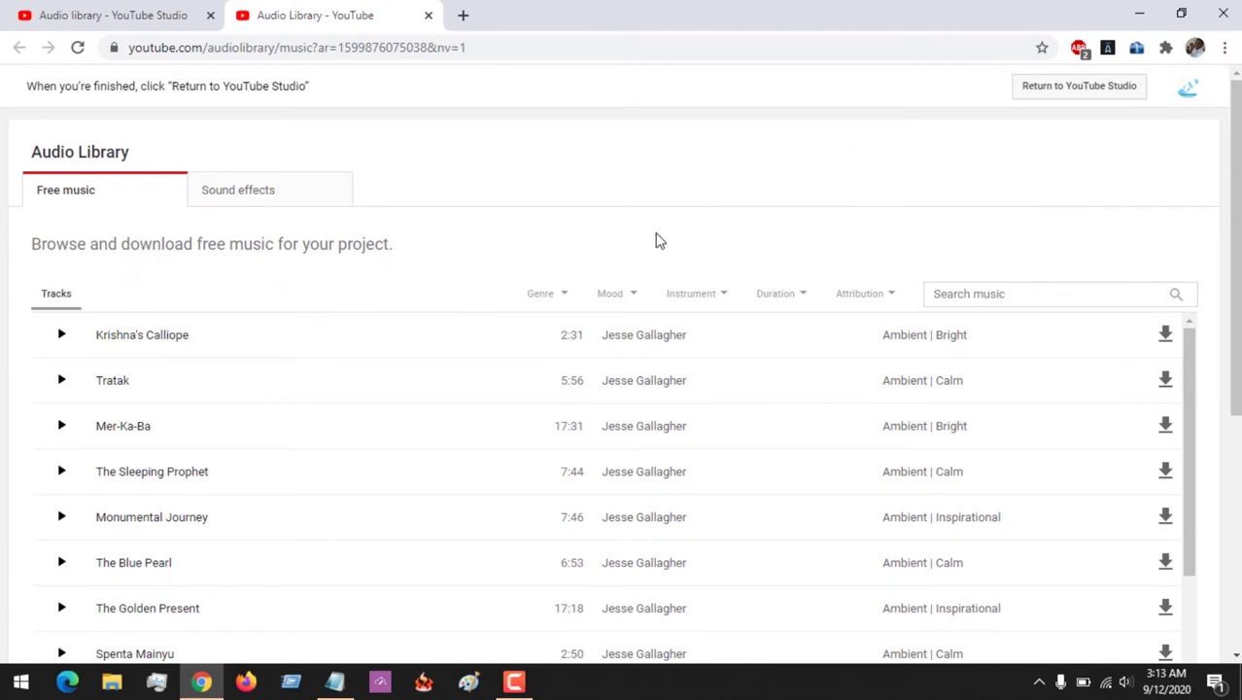
- Filter the free music by mood, trying Calm and Sad and ending with Romantic
click(976, 302)
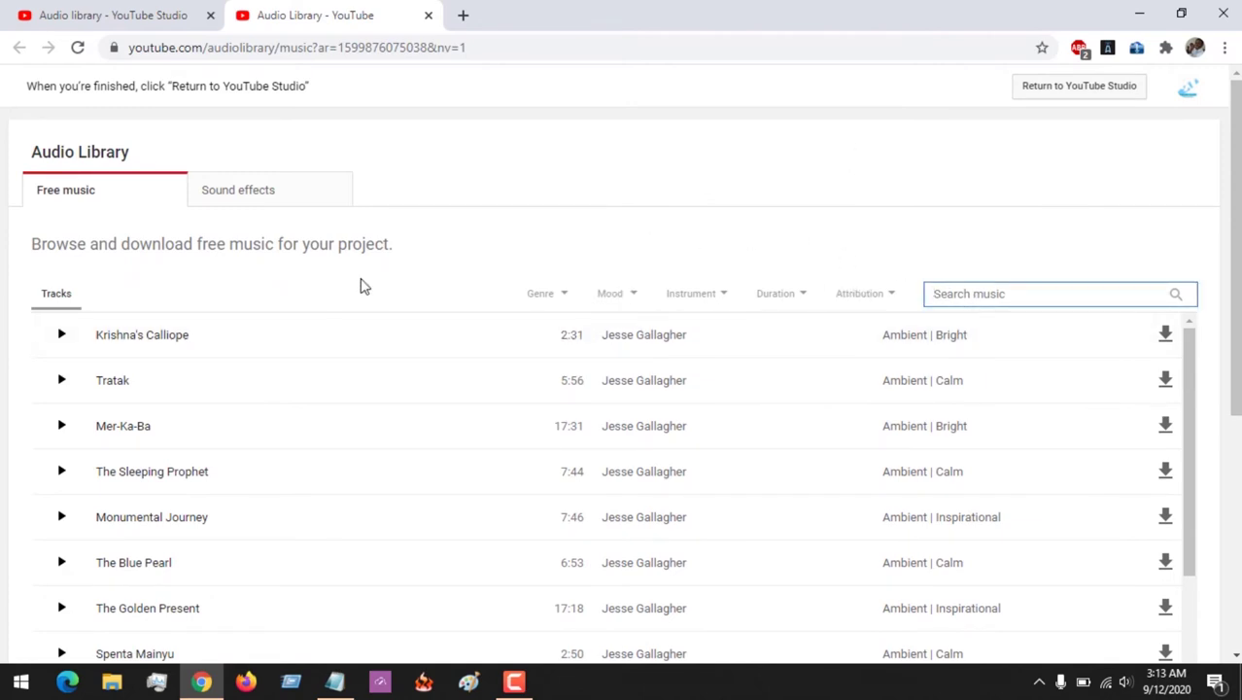
click(637, 302)
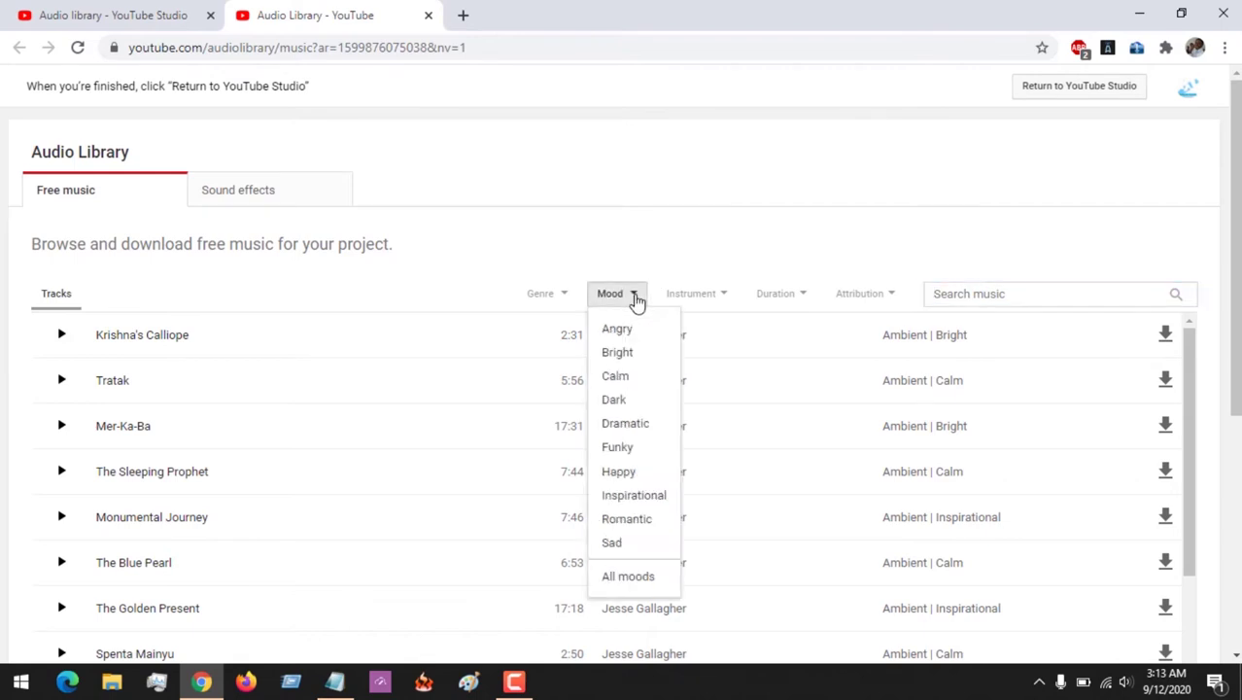
click(617, 377)
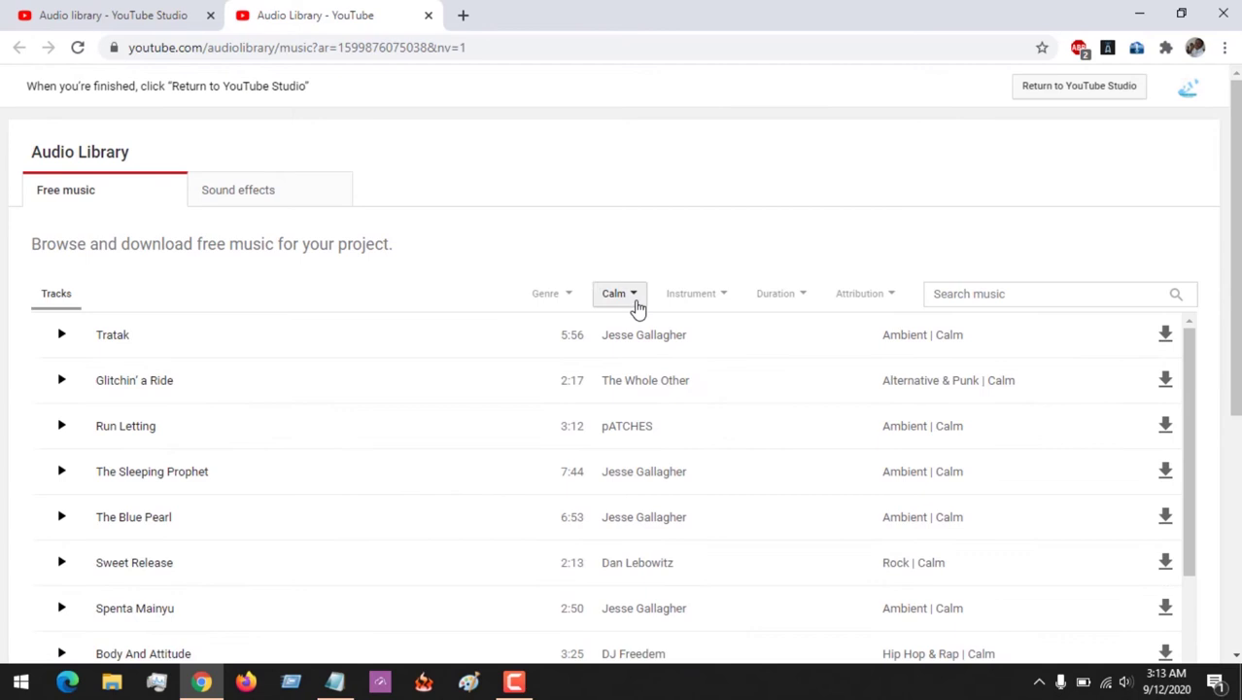
click(635, 300)
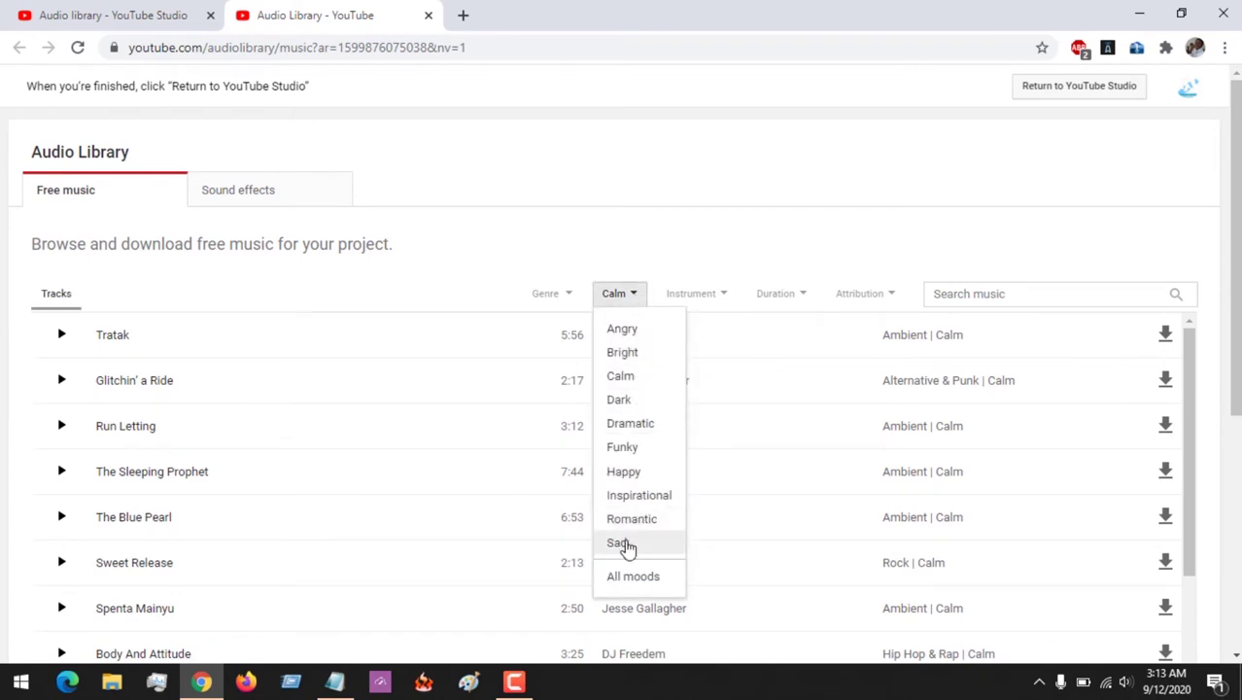
click(622, 543)
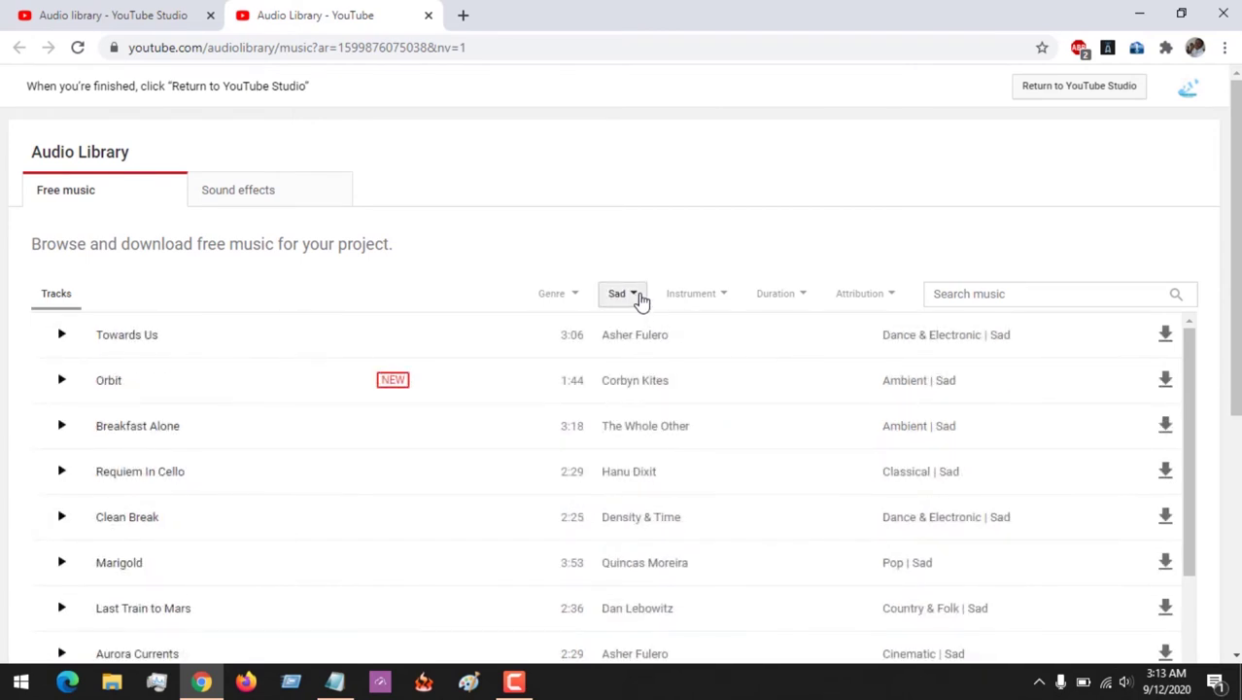
click(640, 301)
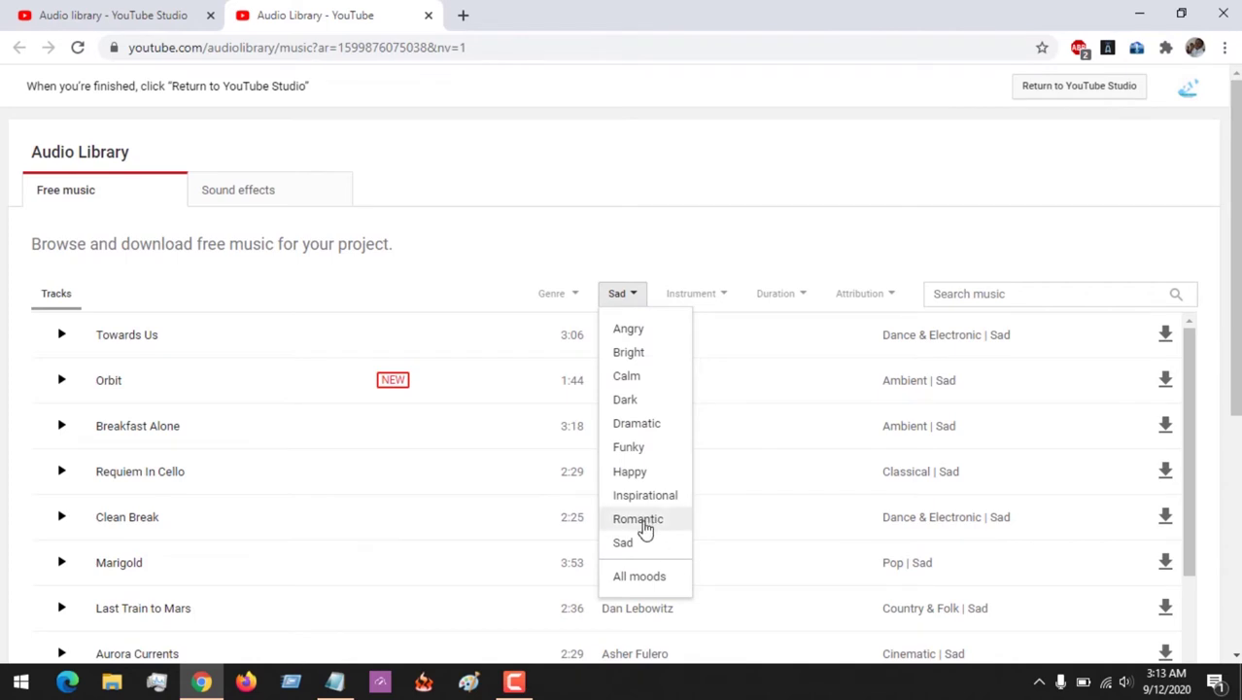
click(645, 523)
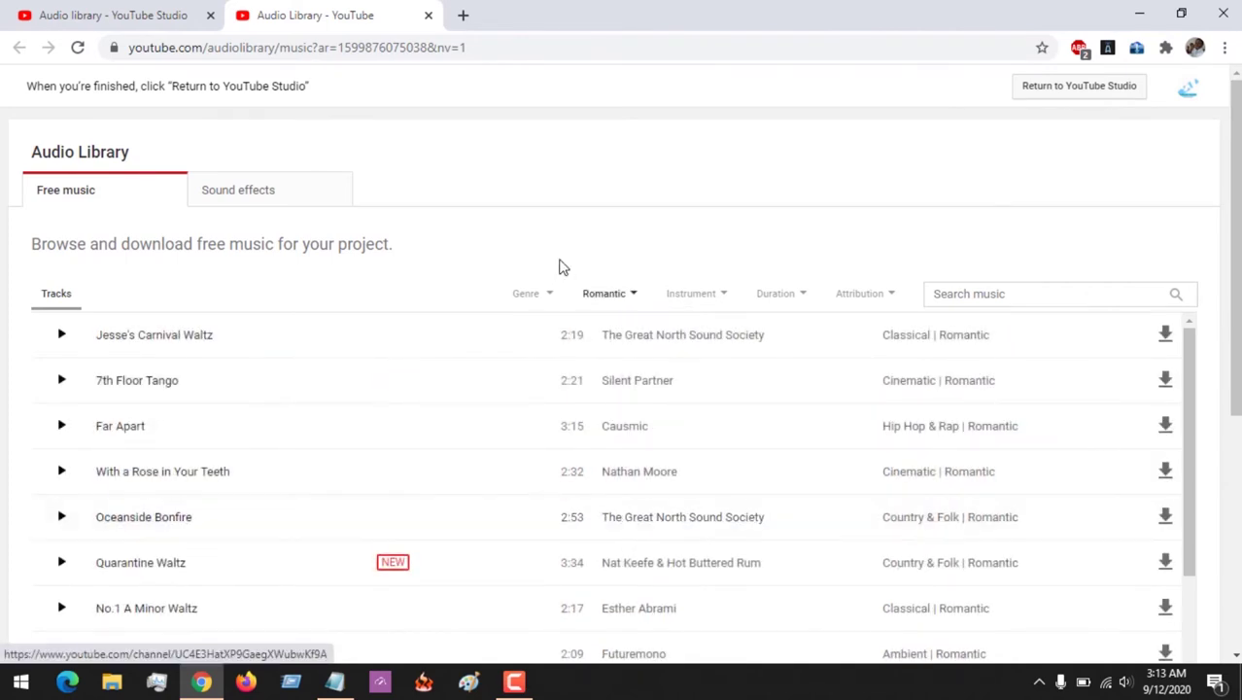
- Examine the available genre, instrument and duration filter options for the free music
click(557, 296)
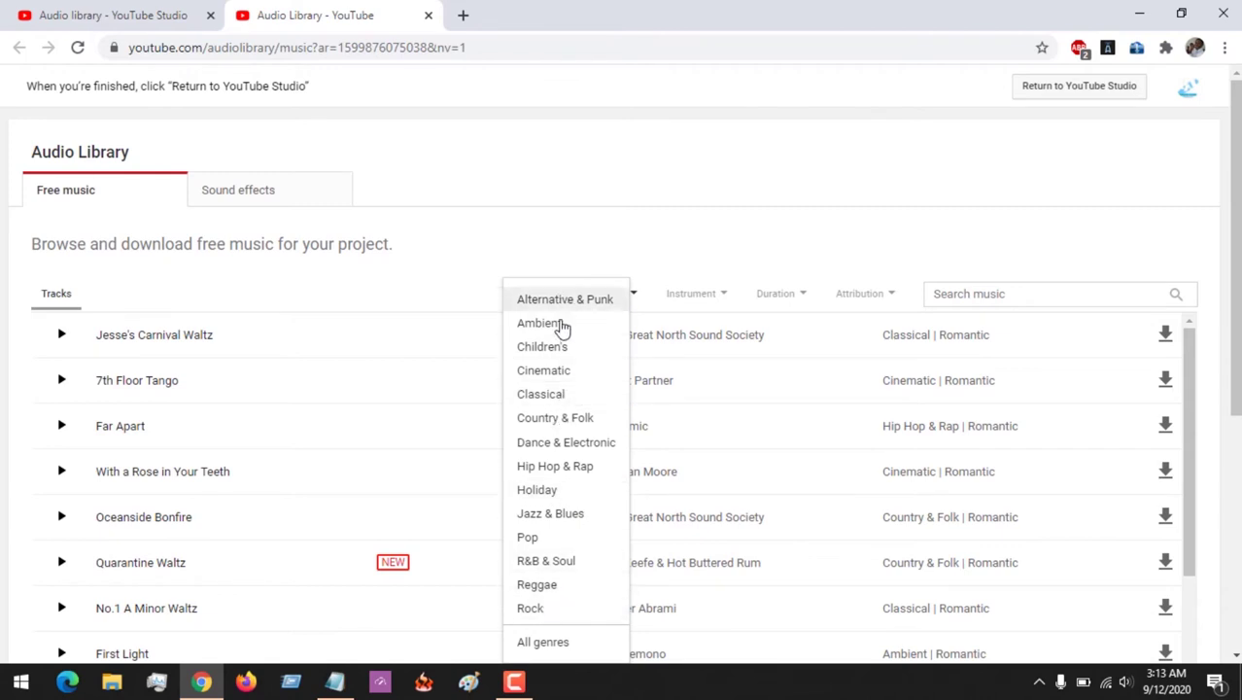
click(716, 296)
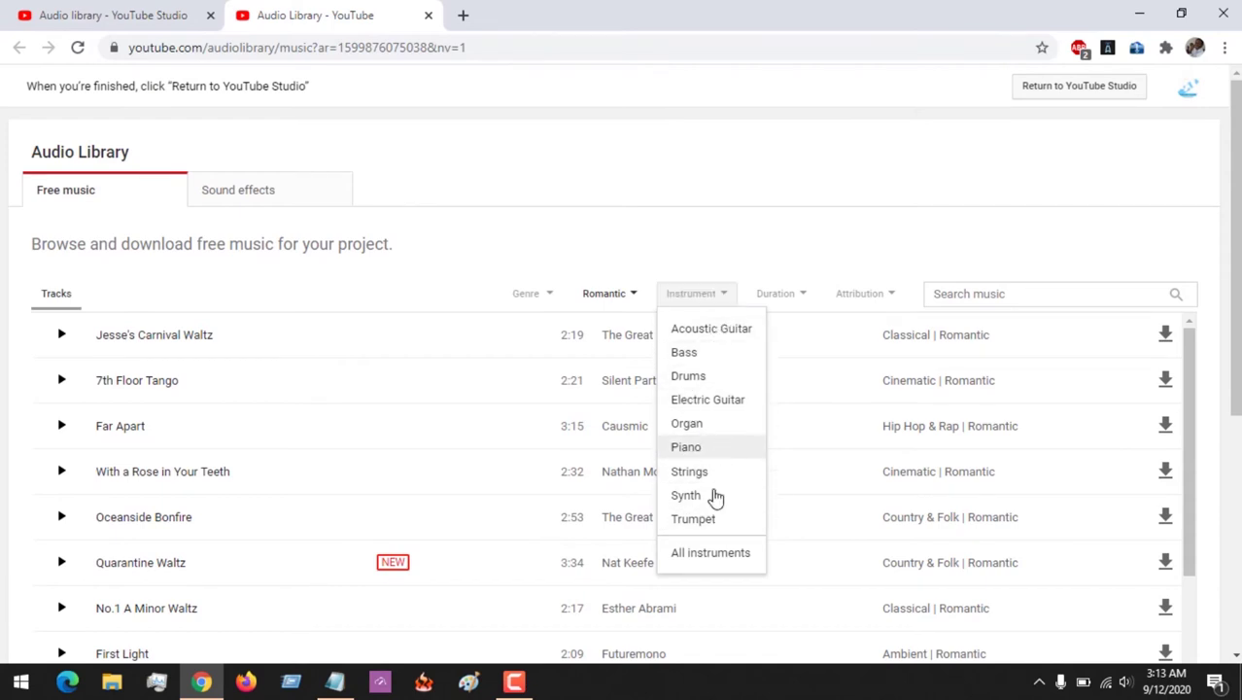
click(791, 294)
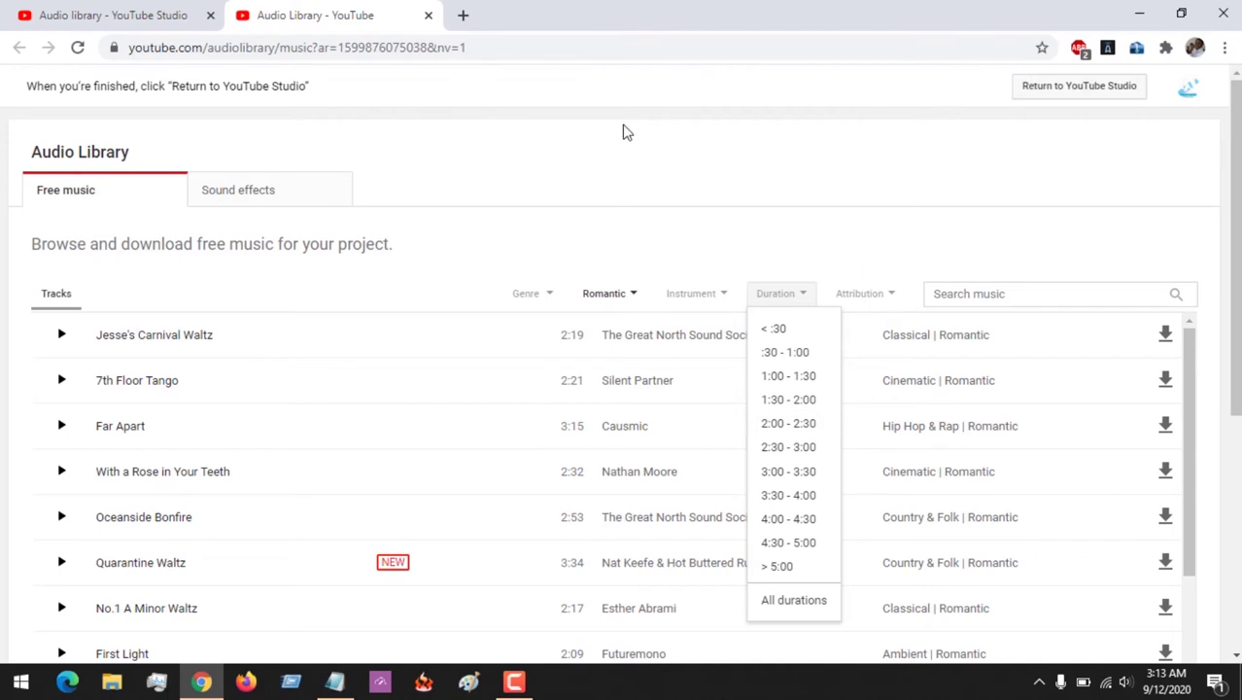
- Open the Sound effects collection of the classic library and activate its search
click(266, 200)
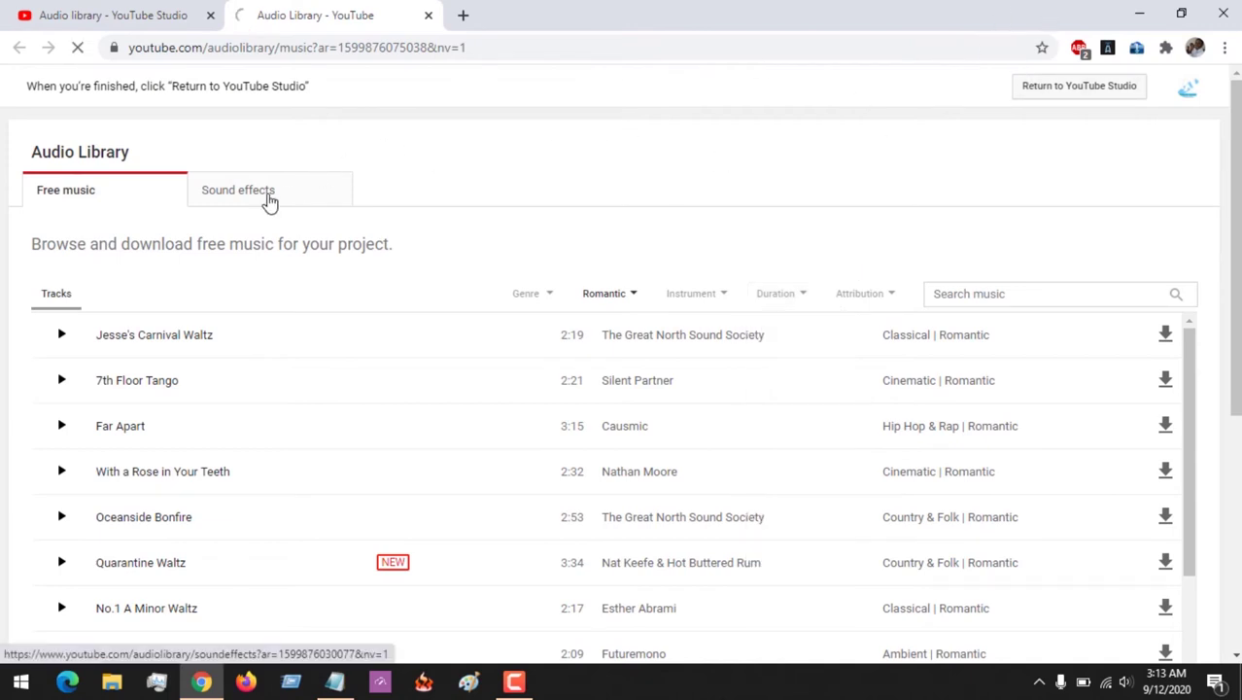
click(267, 200)
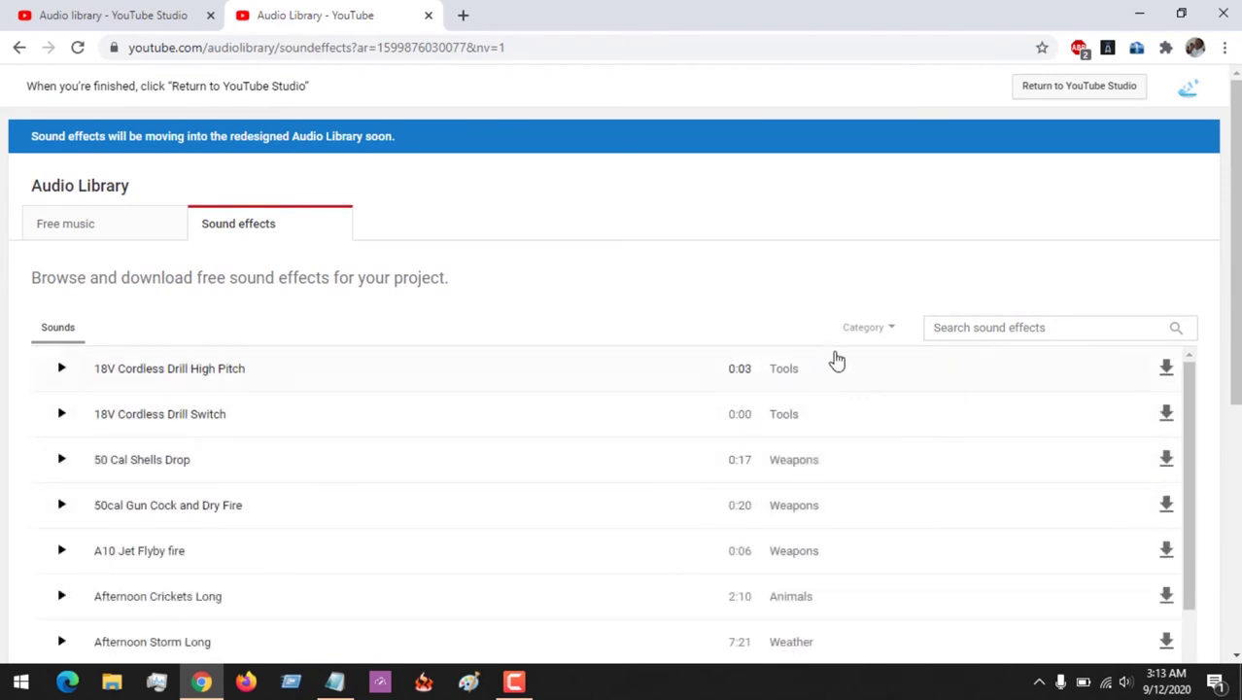
click(976, 325)
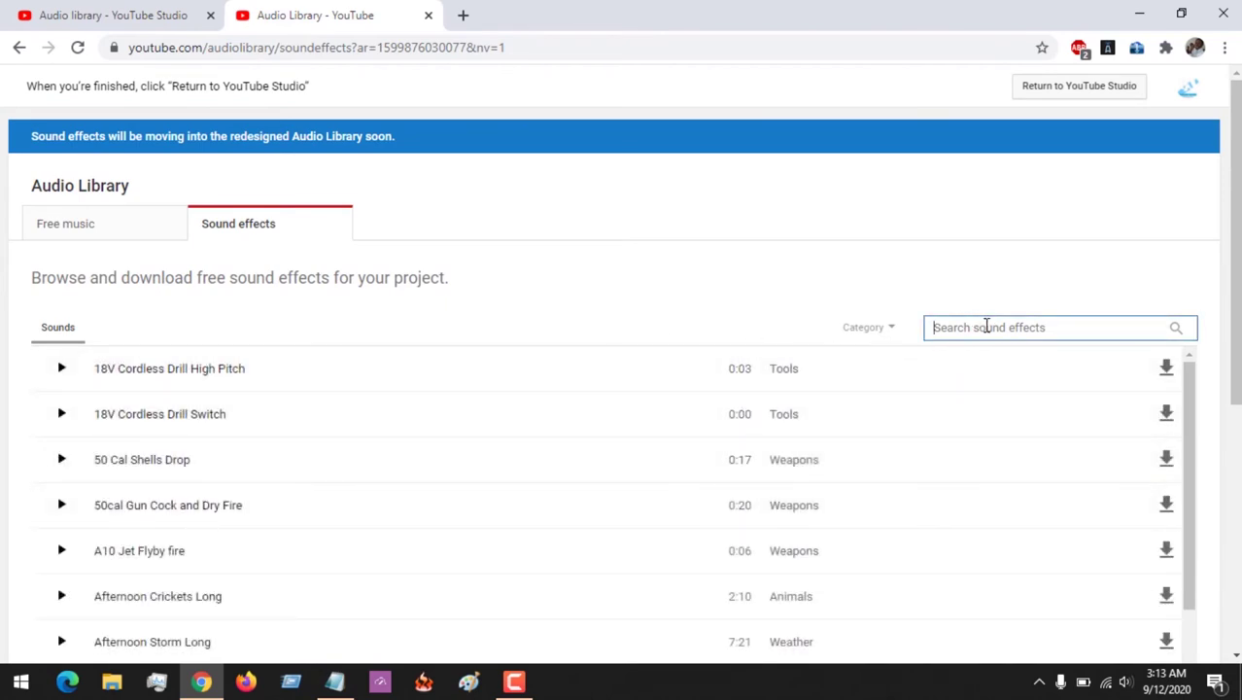
- Compare the classic sound effects page with YouTube Studio's Audio library, finishing on the Studio version
click(131, 10)
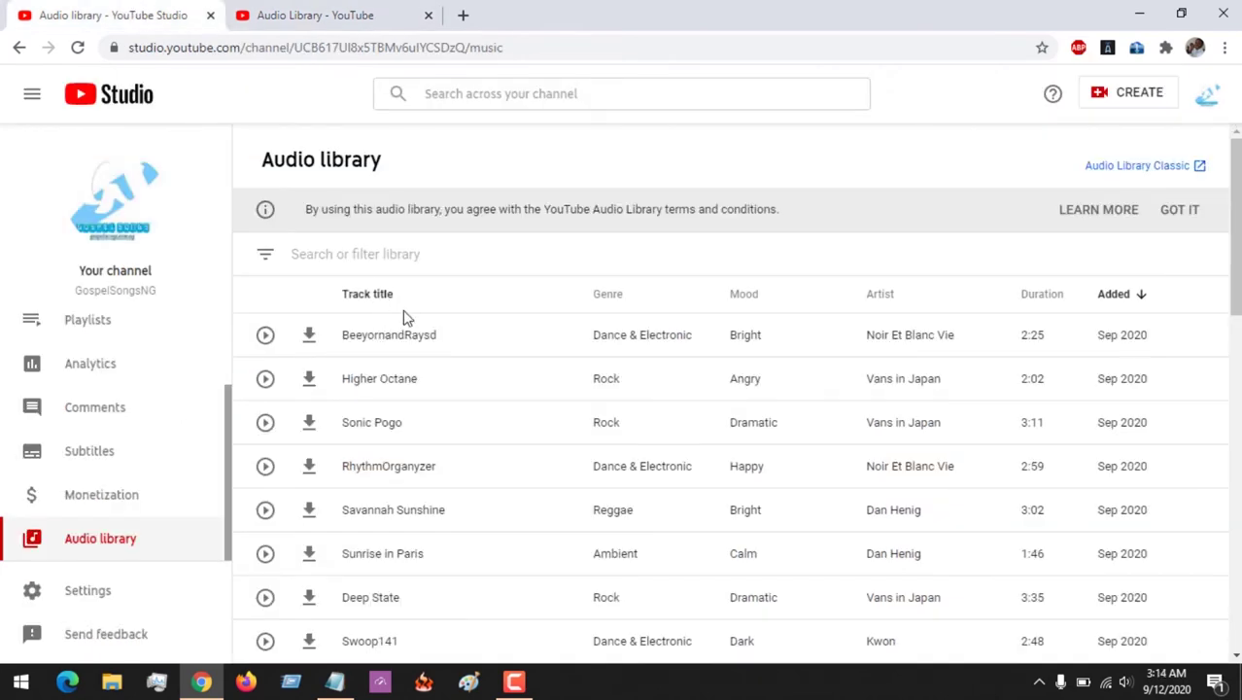
click(411, 12)
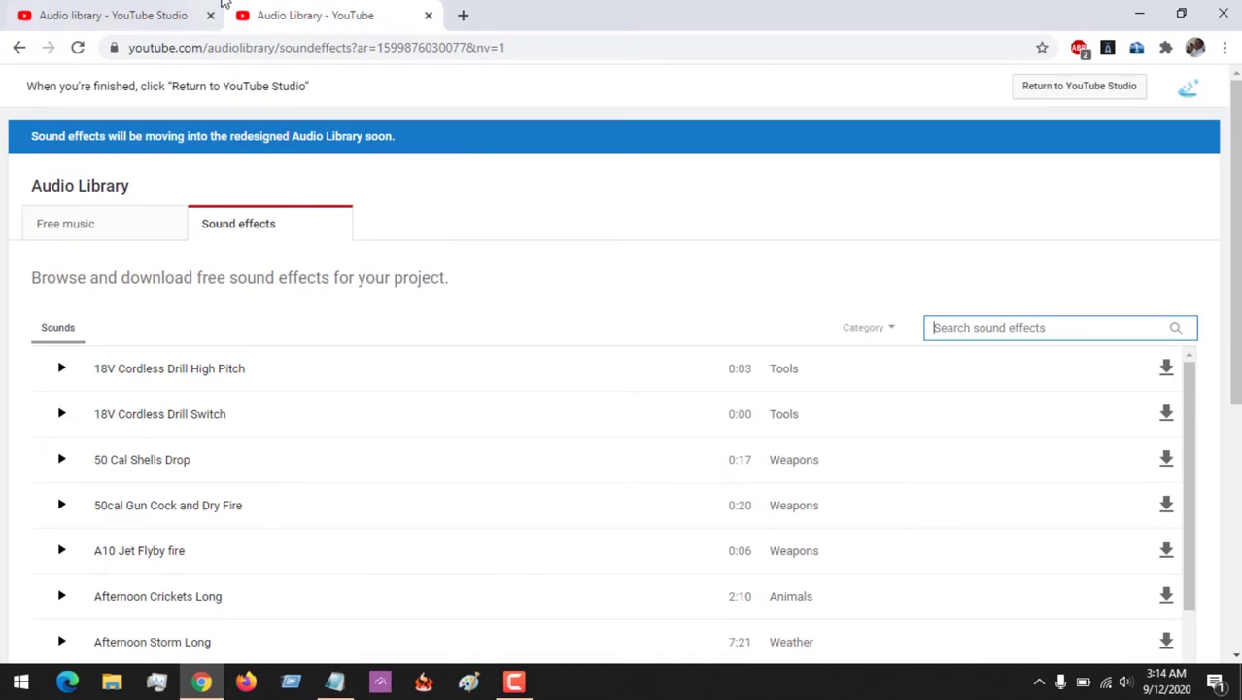
click(146, 12)
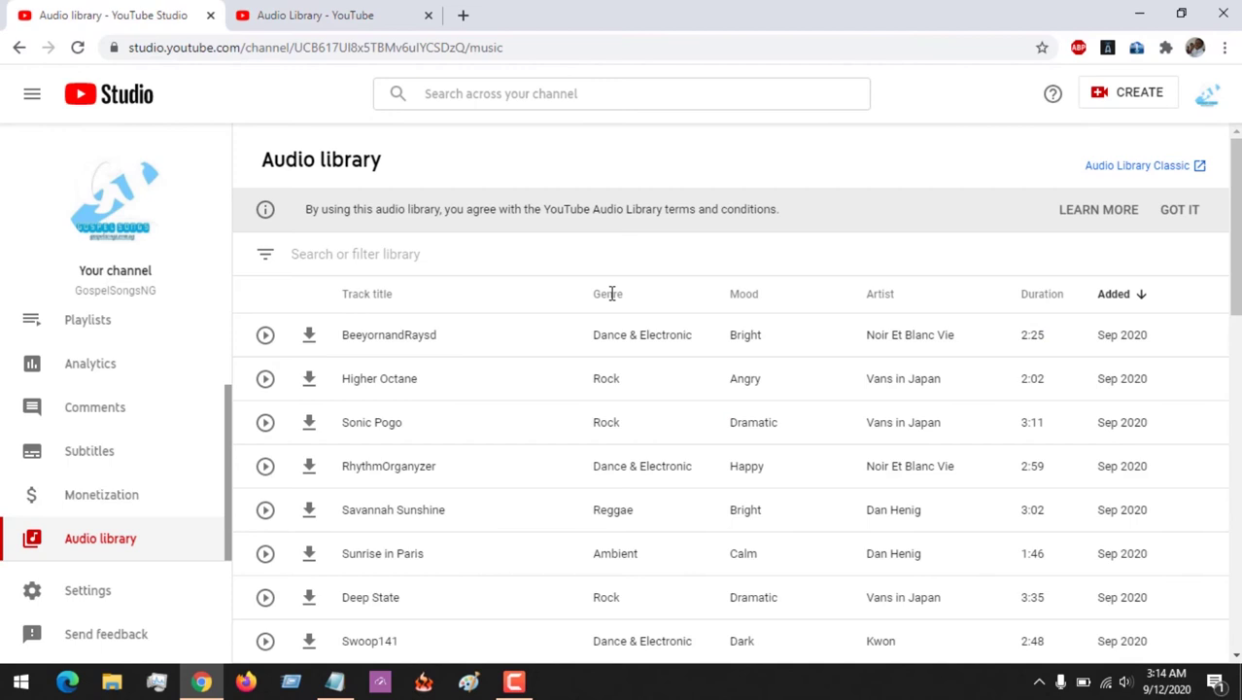
- Filter the Studio tracks by the Dance & Electronic genre and clear that filter
click(696, 334)
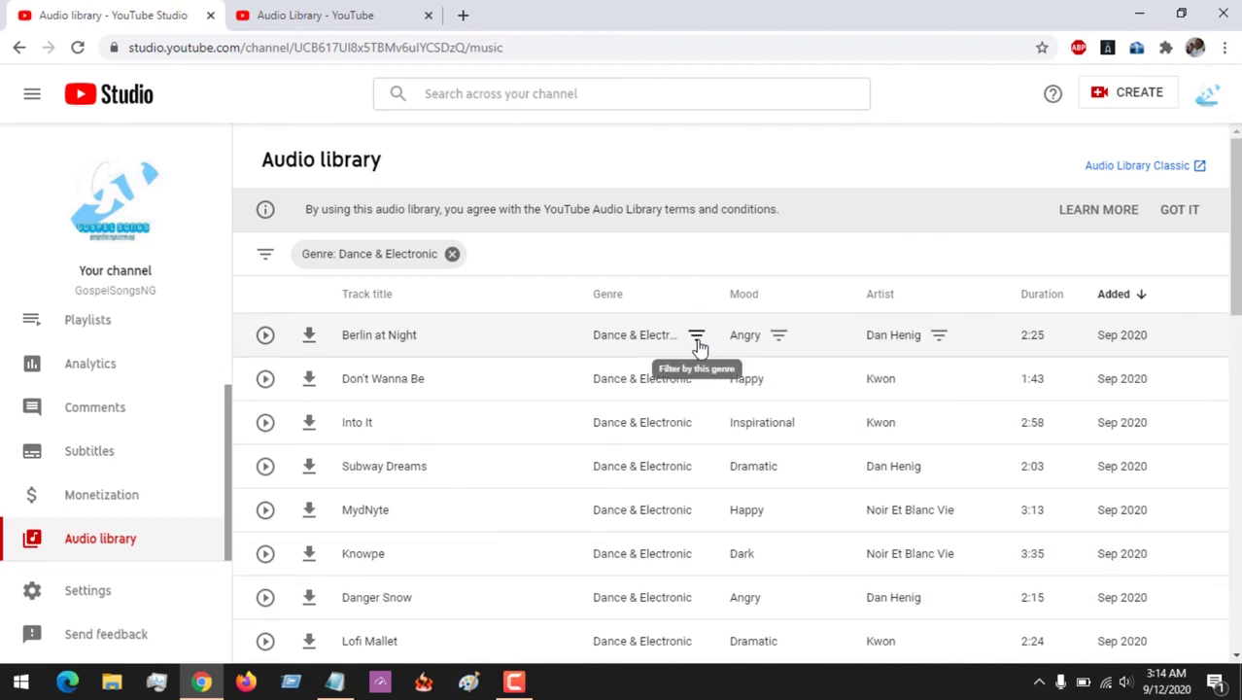
right_click(698, 342)
key(Escape)
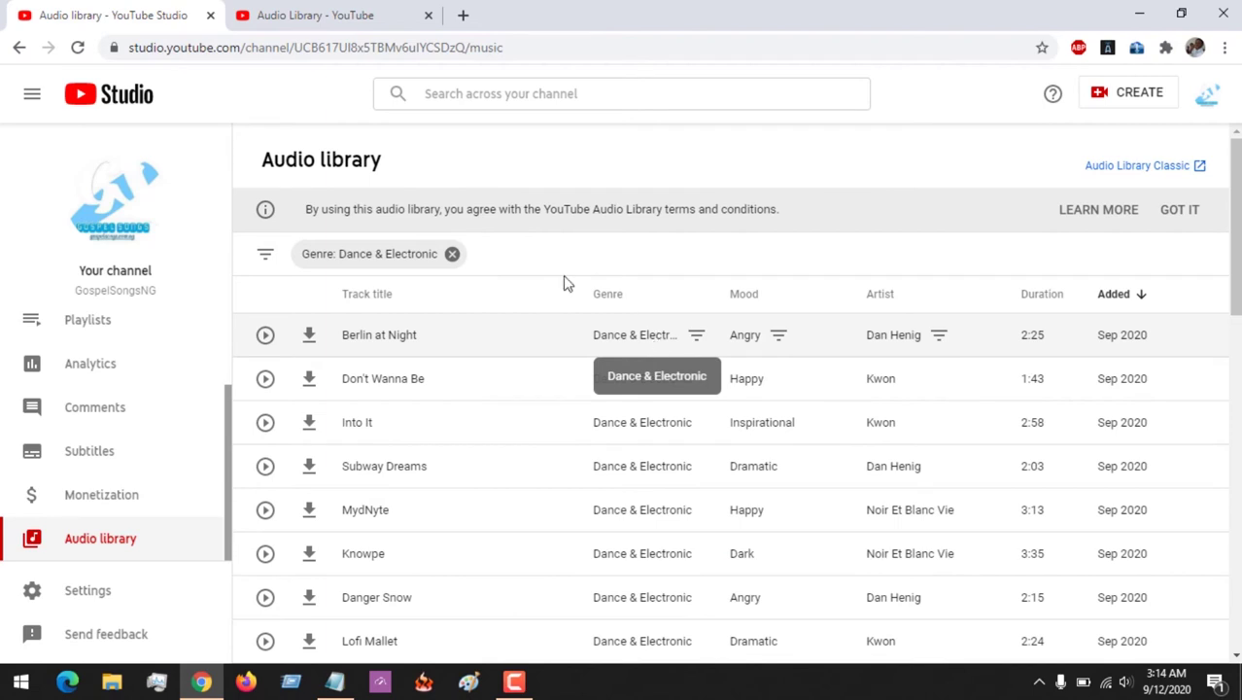
click(460, 262)
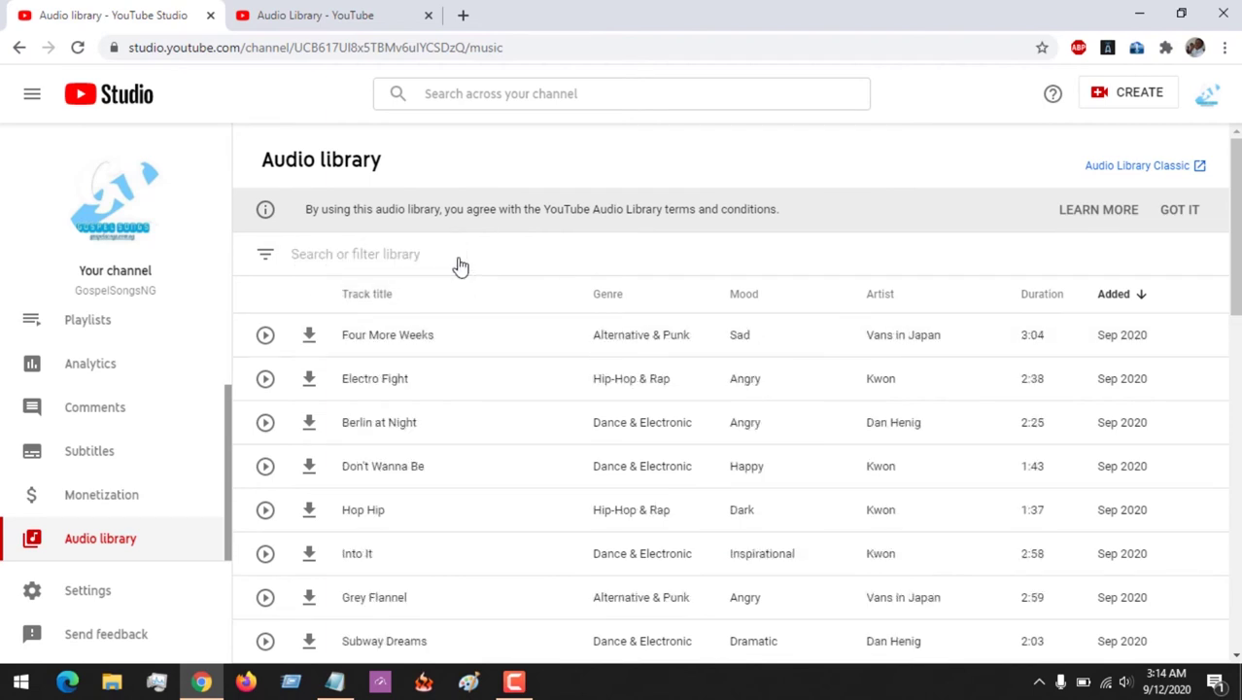
- Browse the track list down to Goestories, preview that track briefly and pause it
scroll(1234, 233, down, 2)
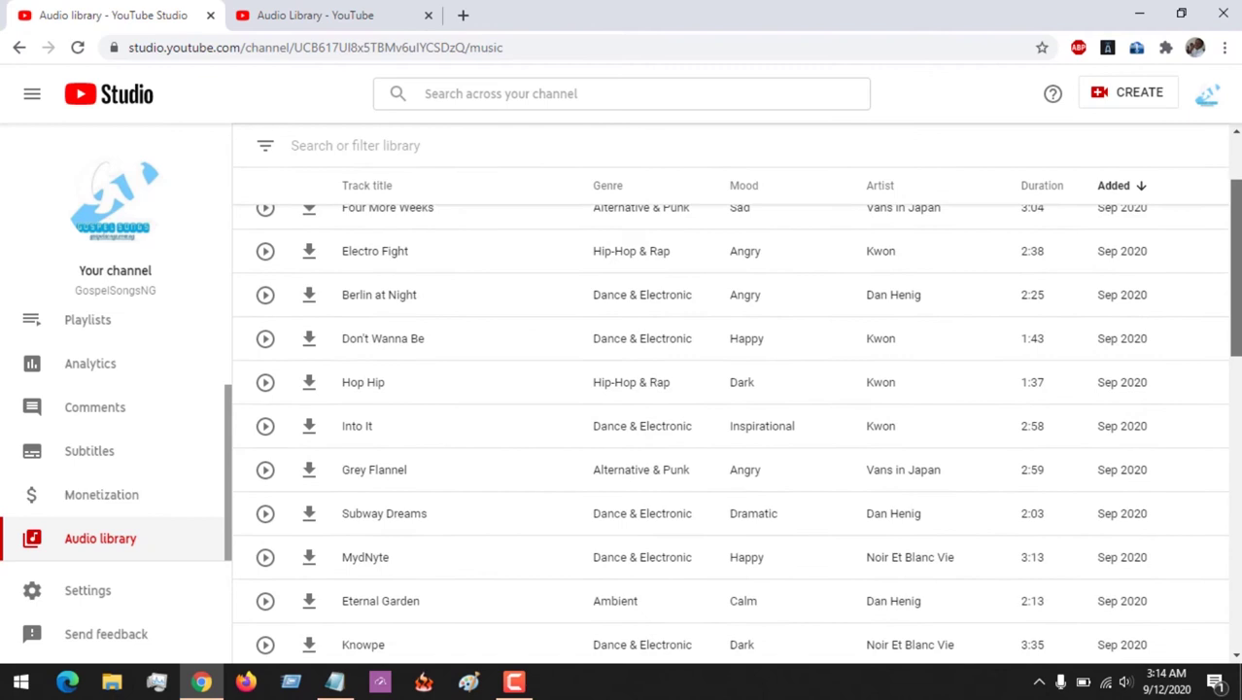
scroll(1234, 253, down, 1)
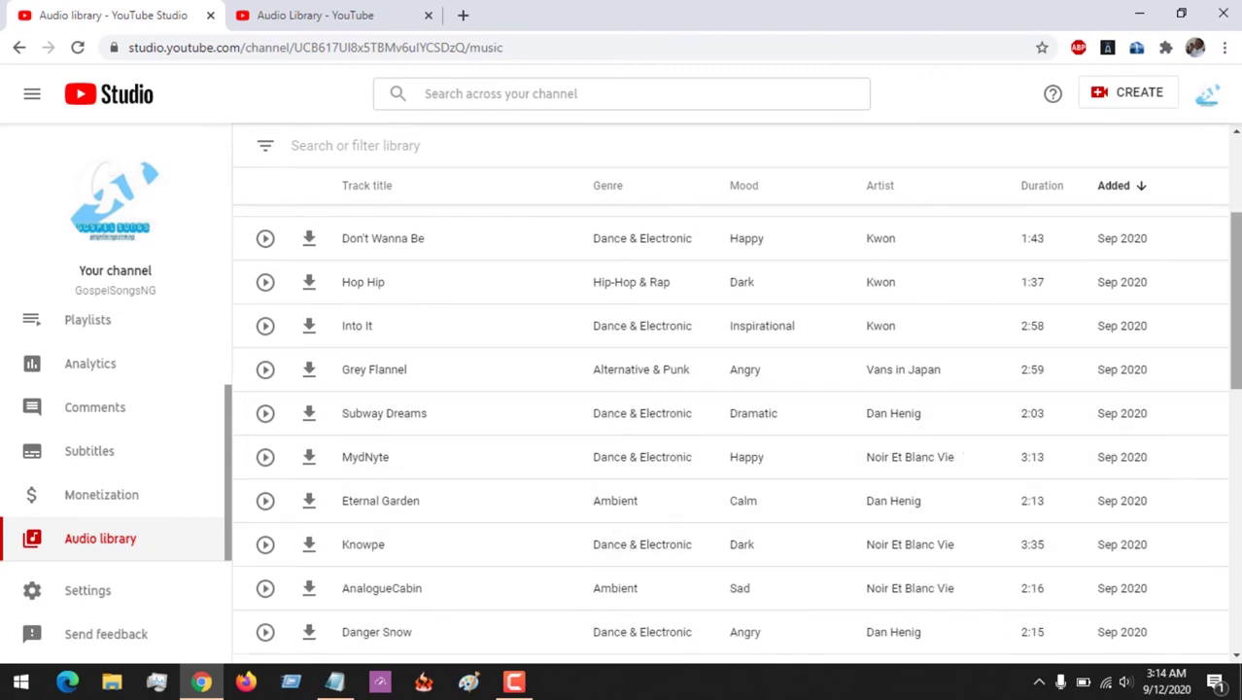
scroll(1235, 253, down, 1)
scroll(865, 283, up, 3)
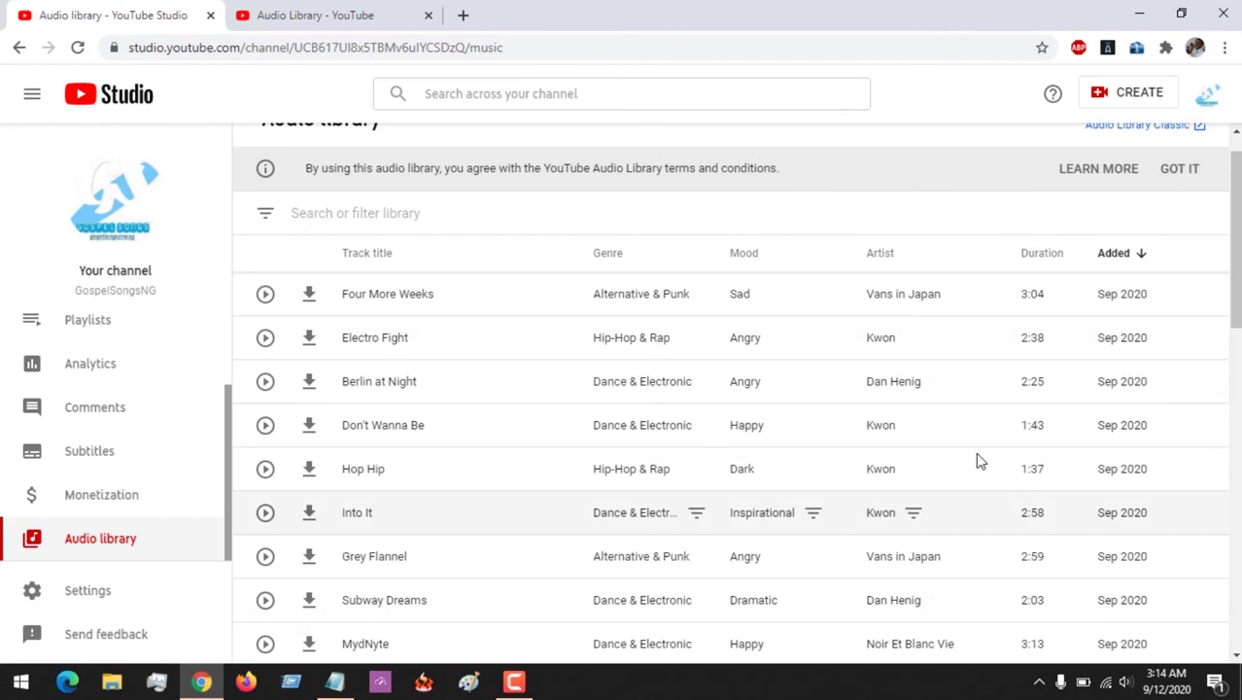
drag(1234, 243, 1235, 559)
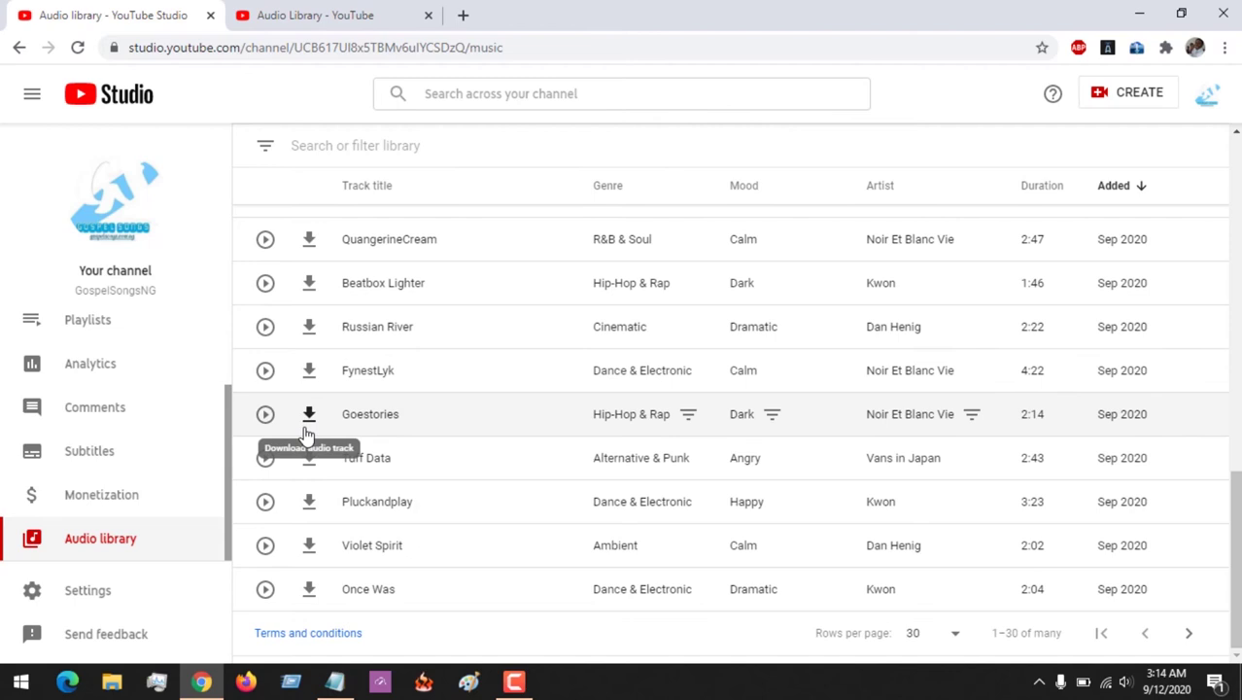
click(267, 418)
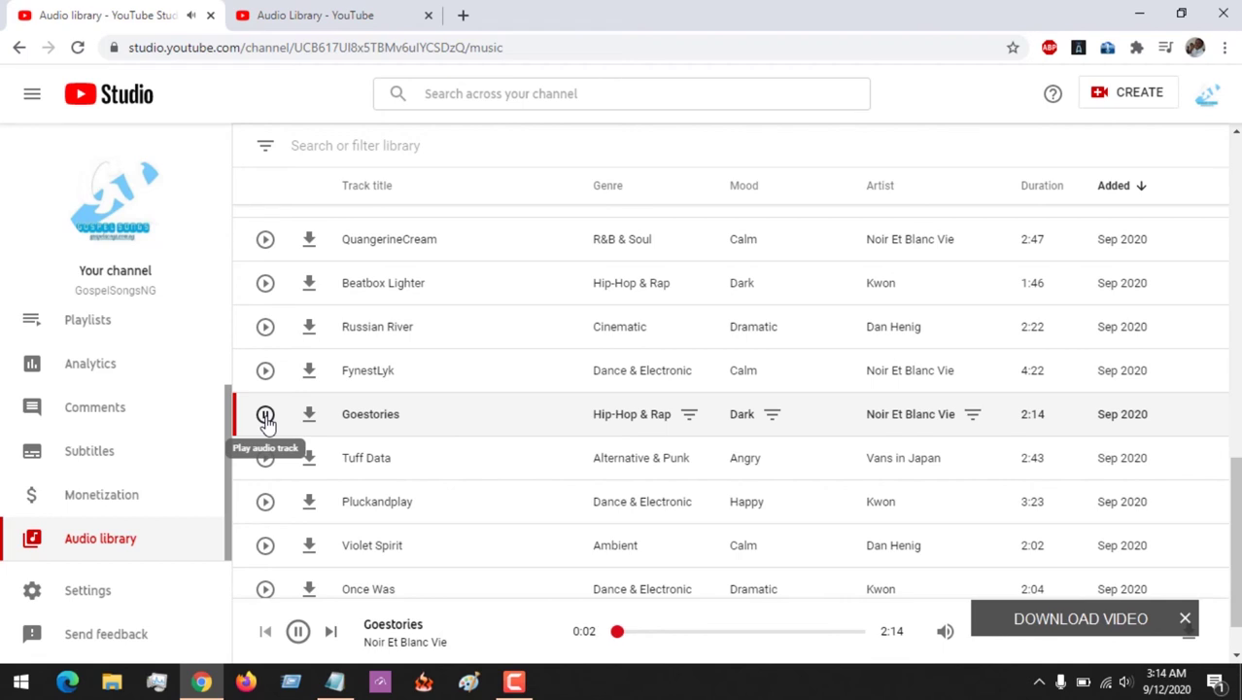
click(266, 418)
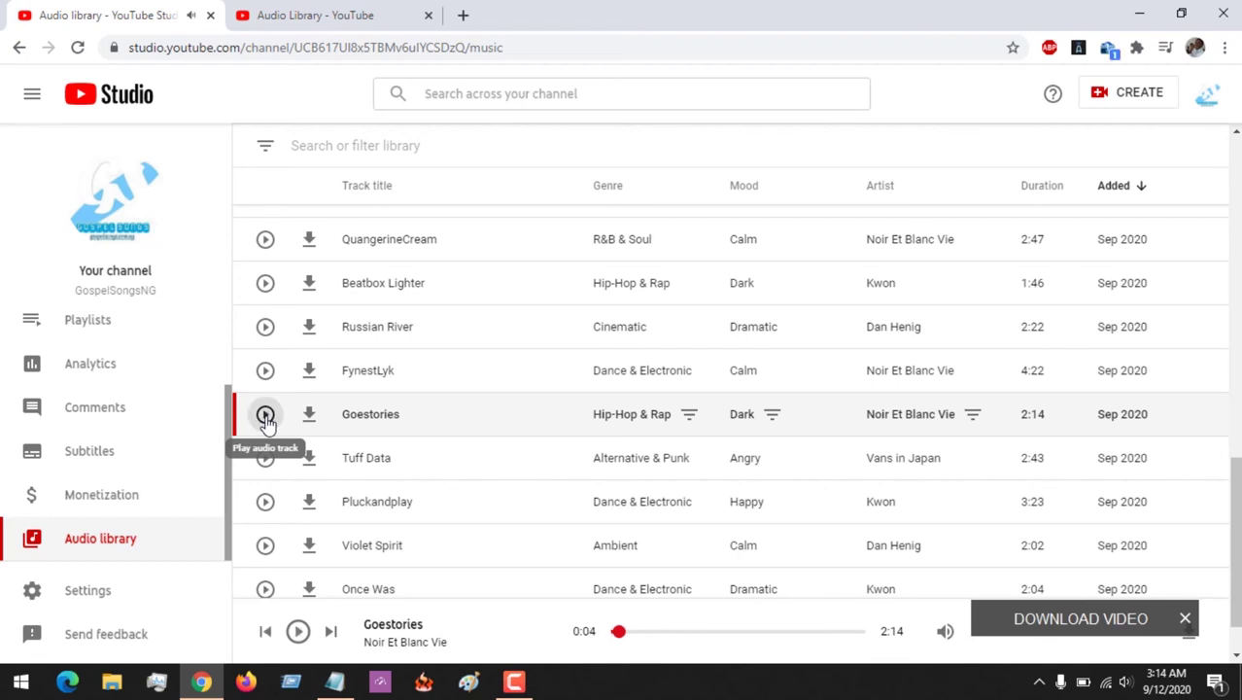
- Download the FynestLyk track and open the downloaded file in the music player, then minimize the player
click(309, 374)
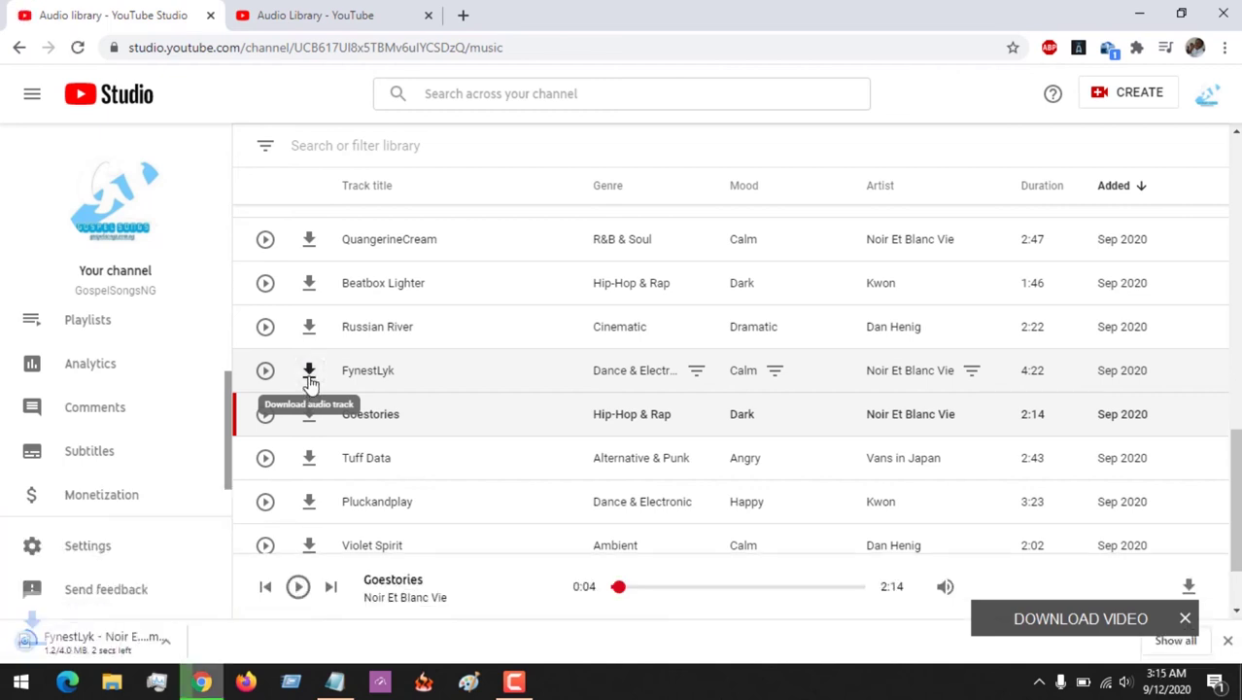
click(102, 653)
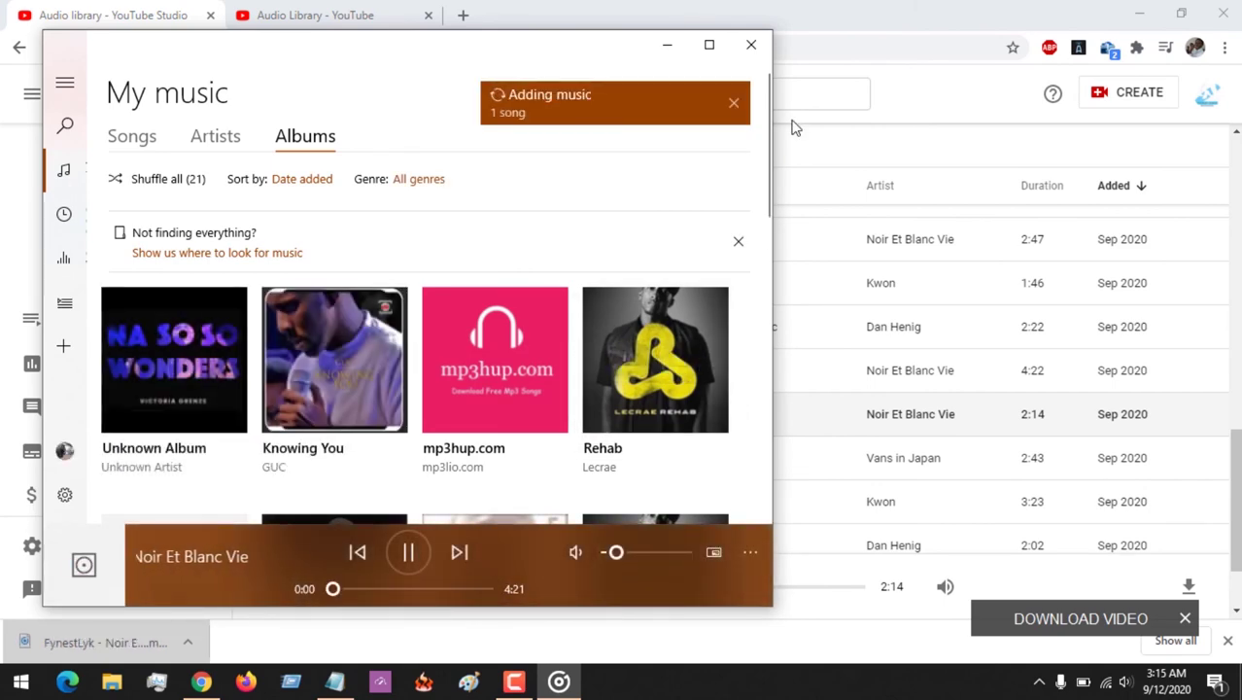
click(667, 45)
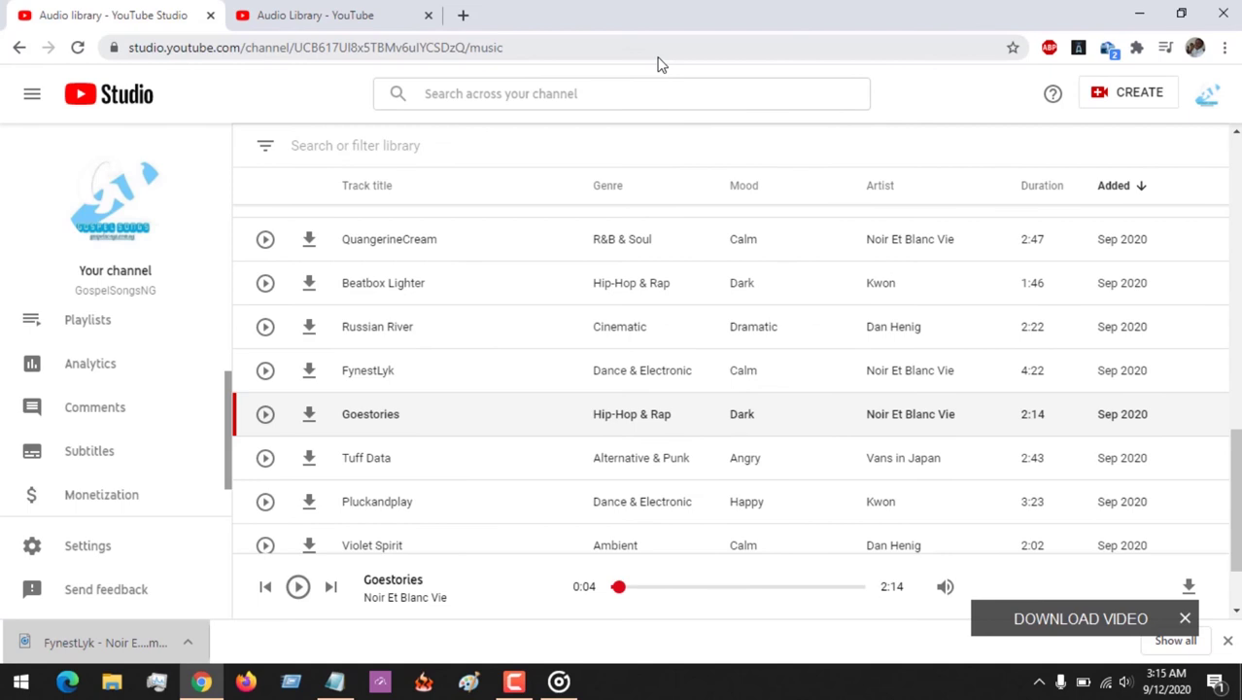